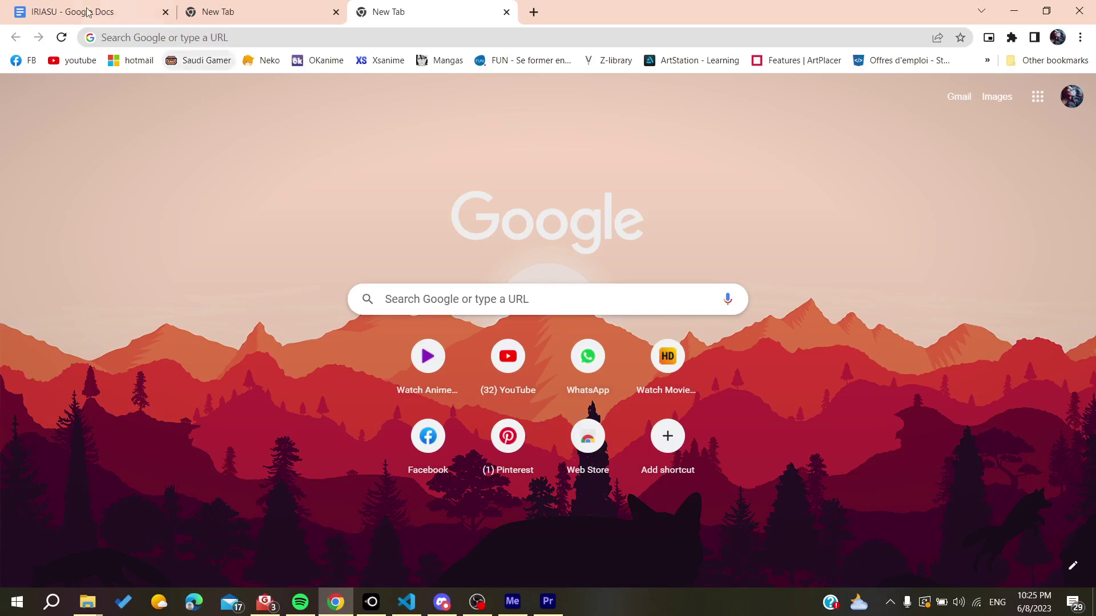
Step: Search Google for 'figma' in Chrome and zoom in on the results
click(151, 36)
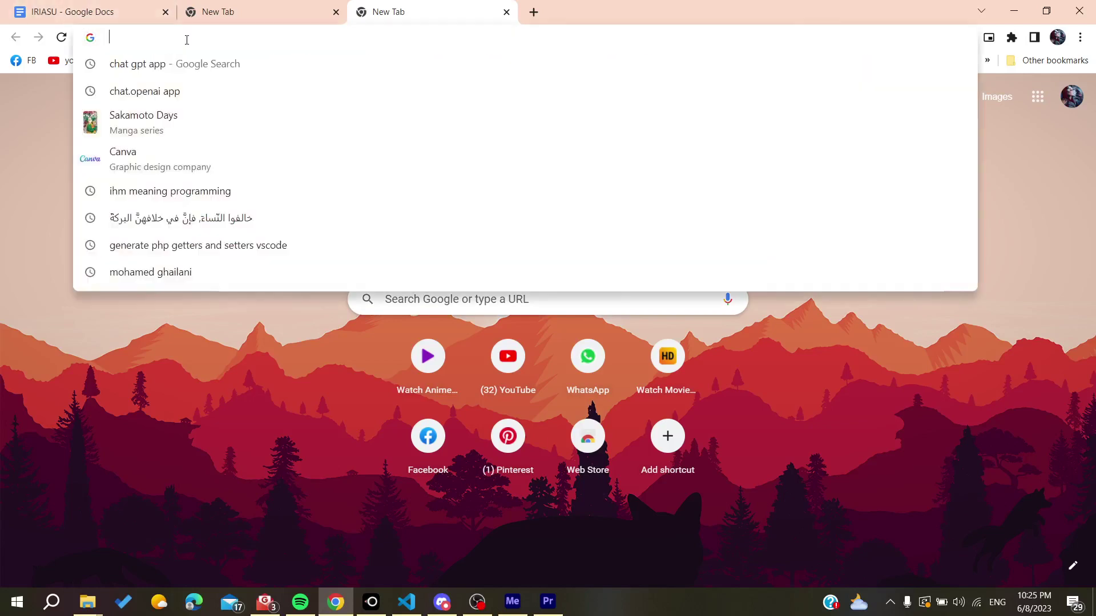
text(f)
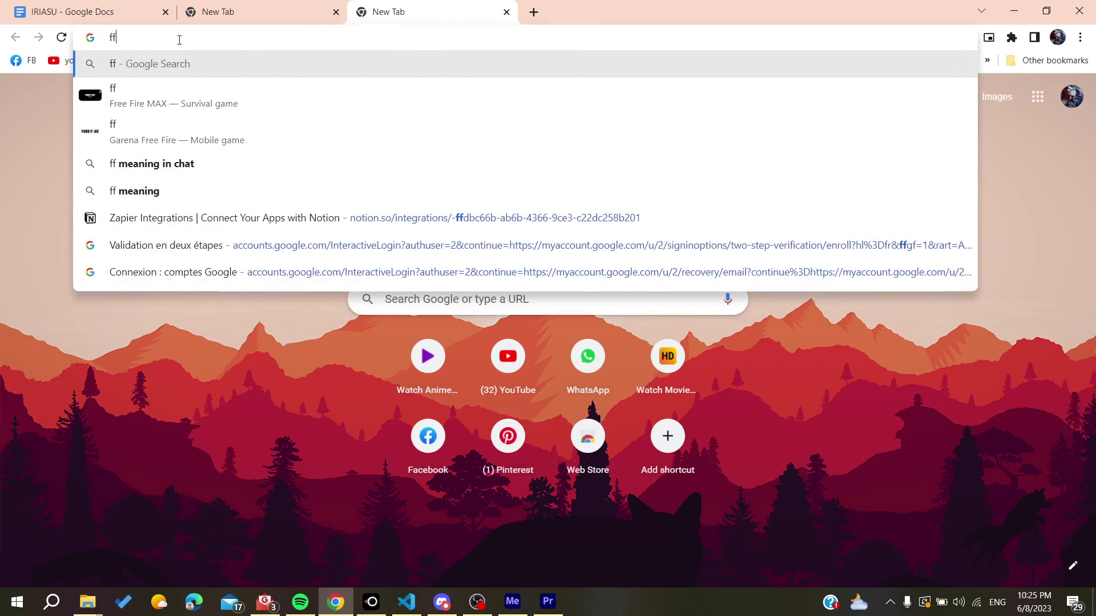
text(igma)
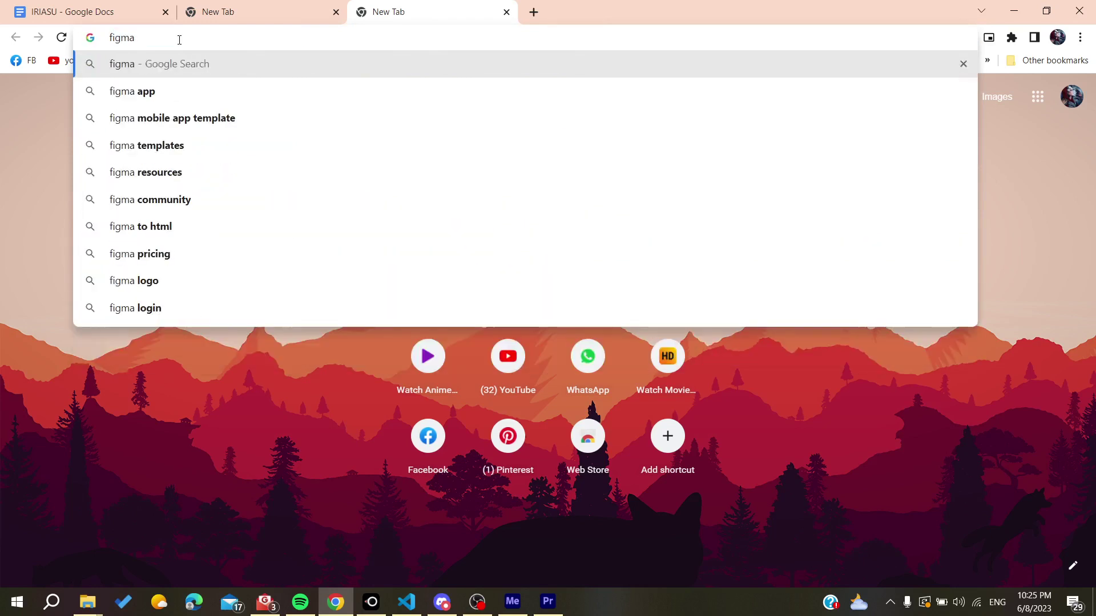
key(Return)
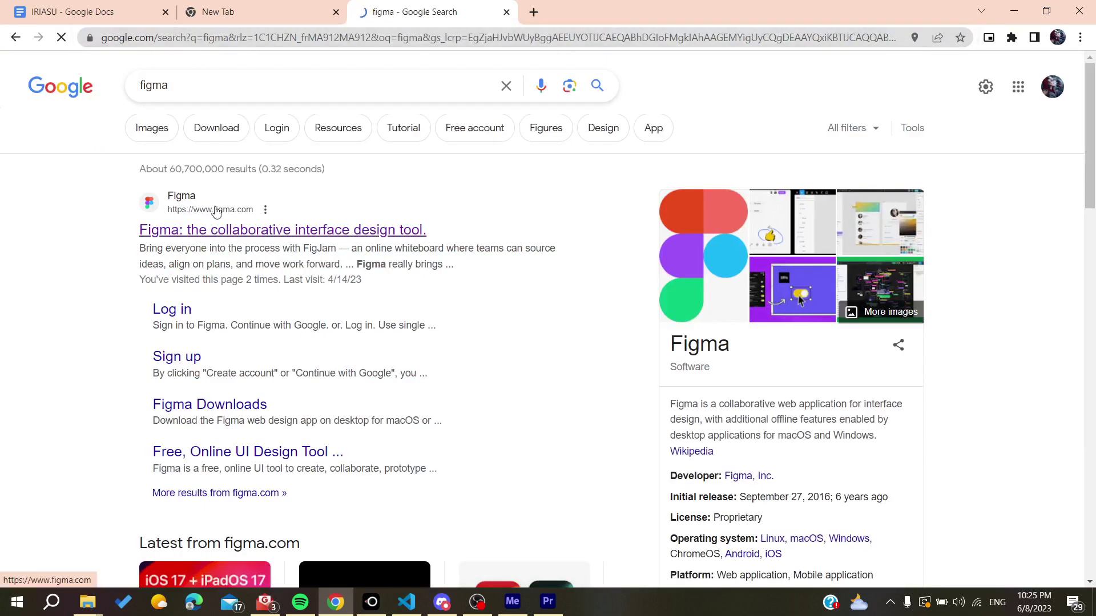
drag(136, 207, 273, 224)
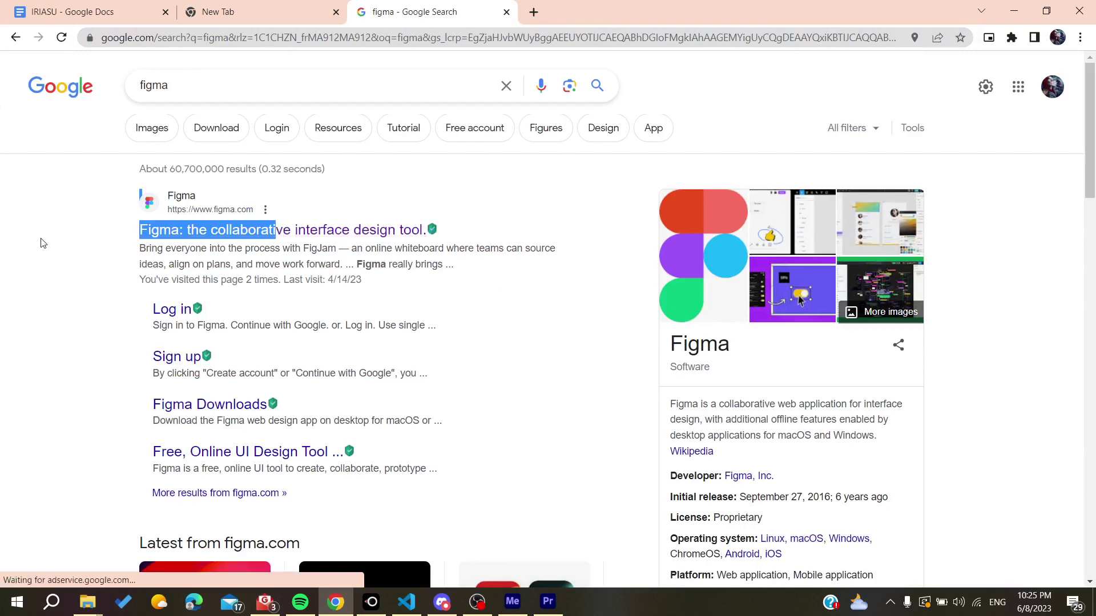
key(ctrl+plus)
key(ctrl+plus)
key(ctrl+plus)
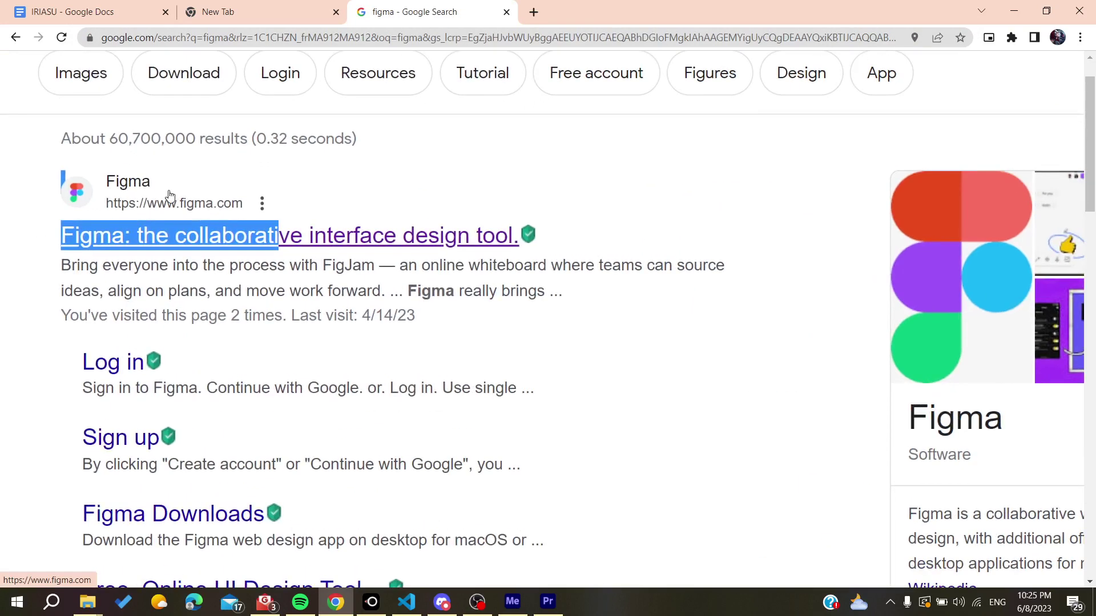
Step: Open Figma's official site from the results and bring up its login form
click(164, 234)
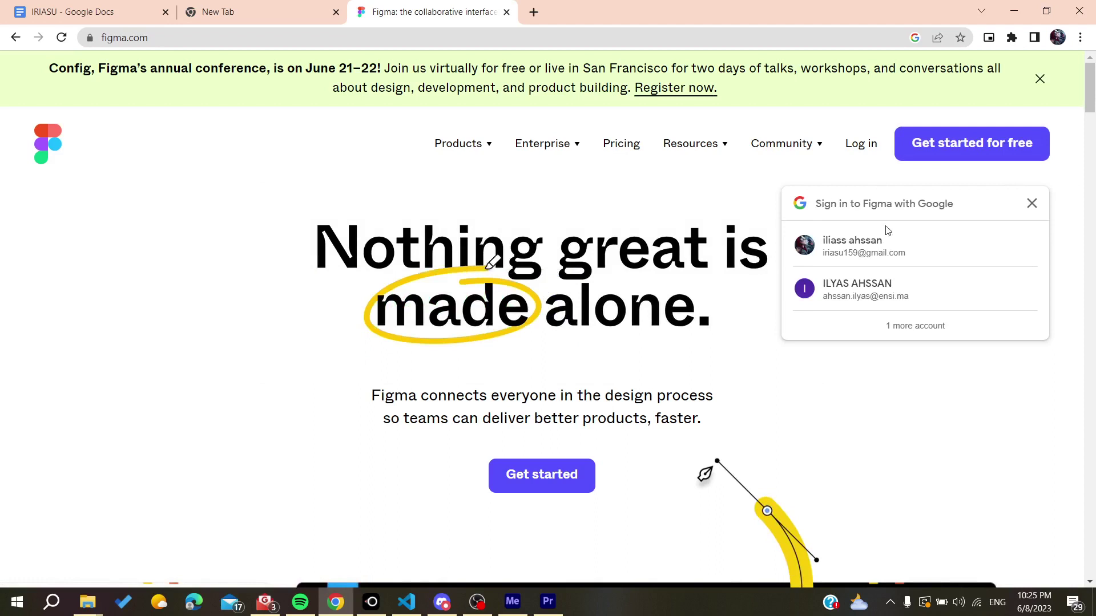
click(1031, 204)
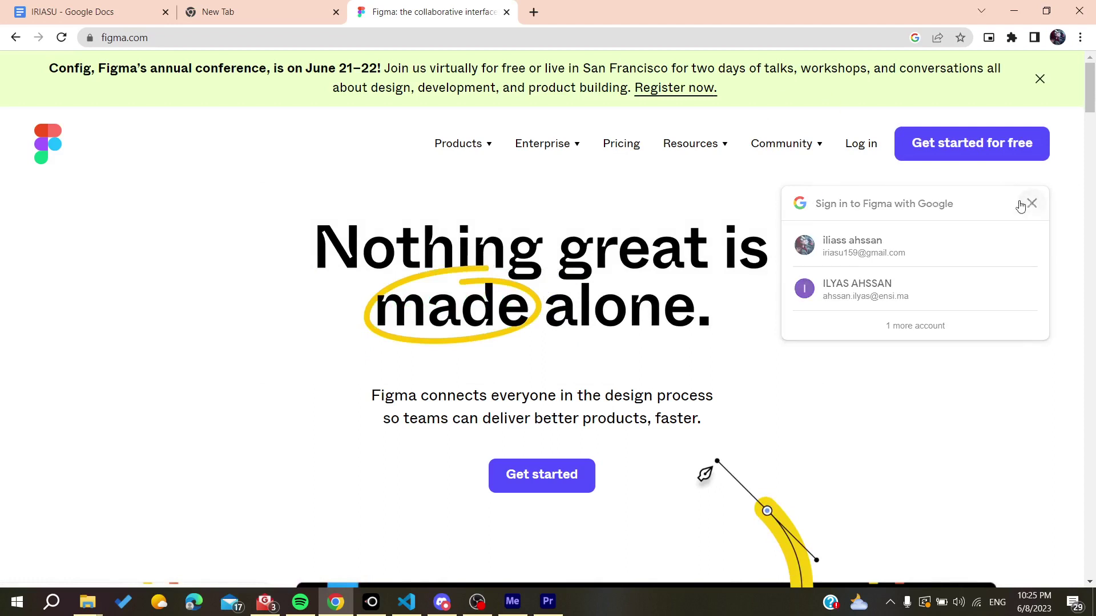
click(860, 146)
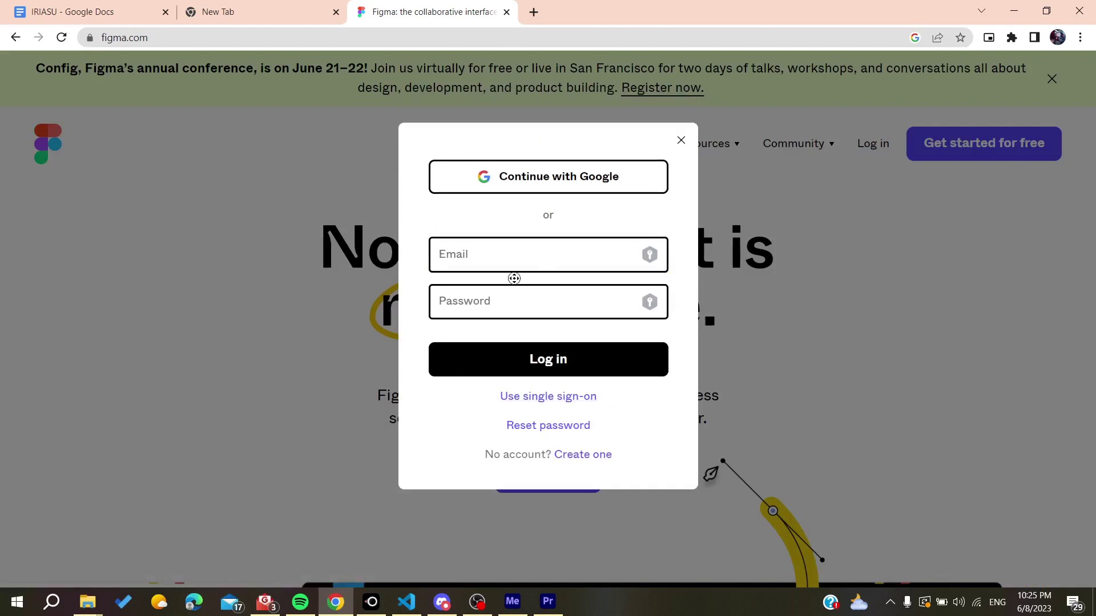
Step: Back out of the sign-up form and choose Continue with Google in the login dialog
click(575, 455)
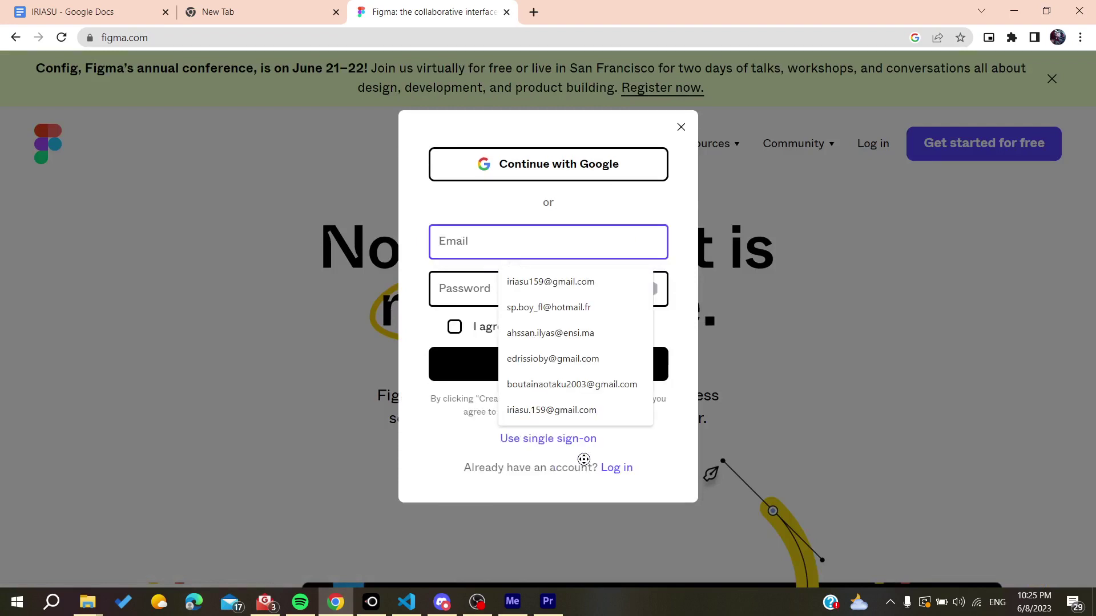
click(656, 460)
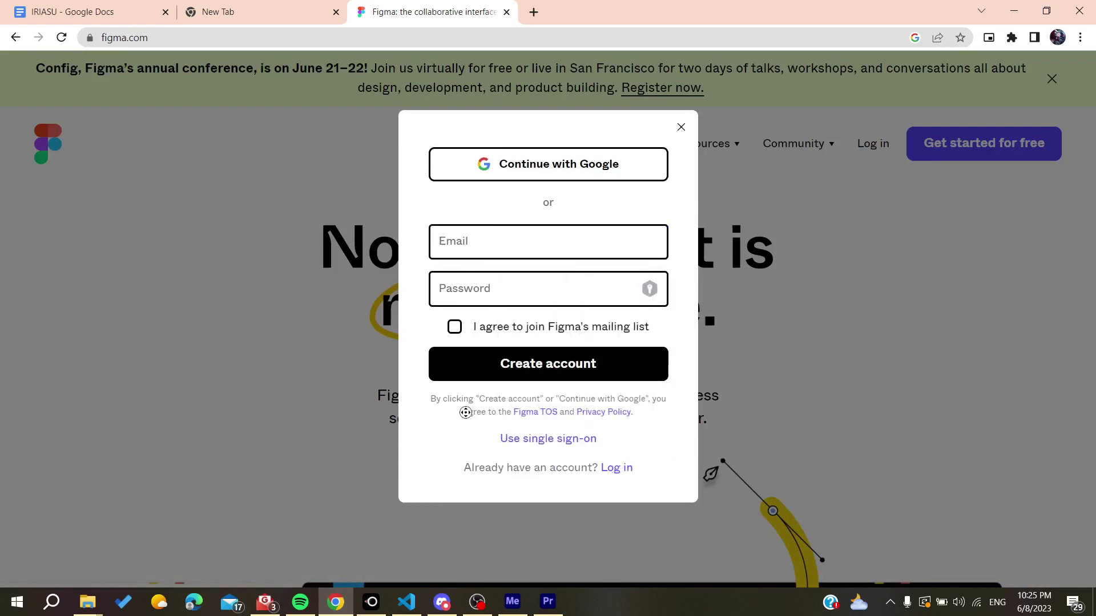
click(394, 491)
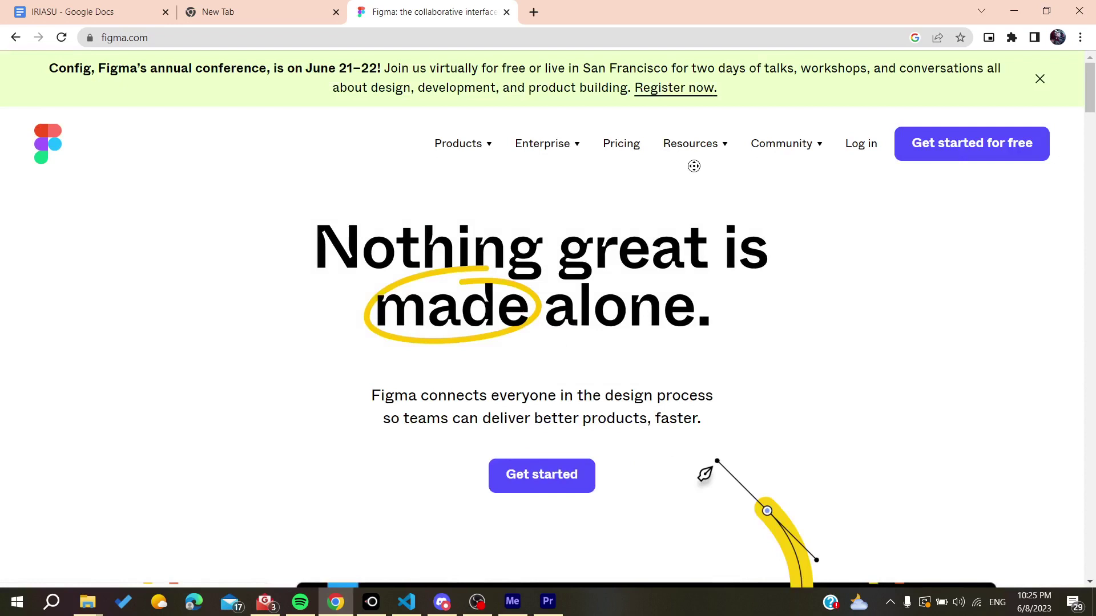
click(851, 143)
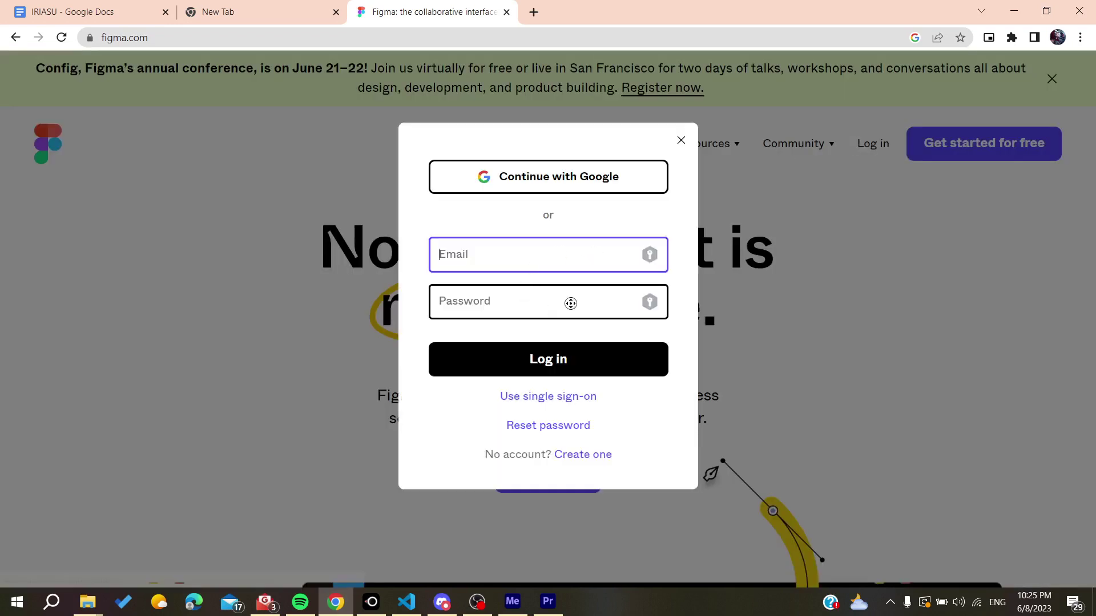
click(533, 175)
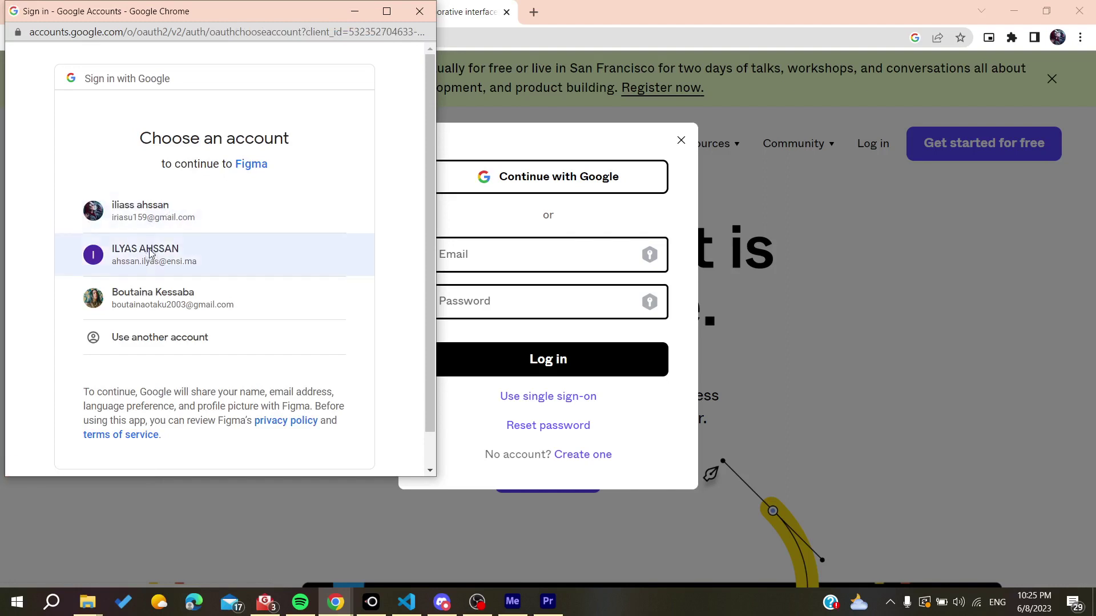
Step: Pick the Google account in the chooser to finish signing in to Figma
click(152, 254)
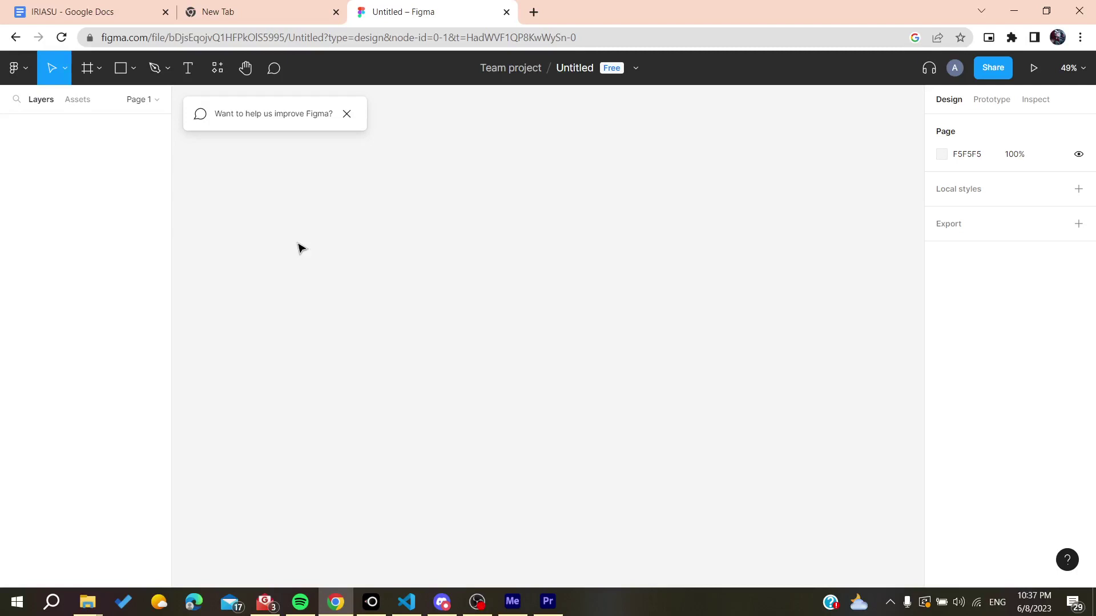
Step: Open Find more plugins from the canvas right-click Plugins menu
right_click(344, 246)
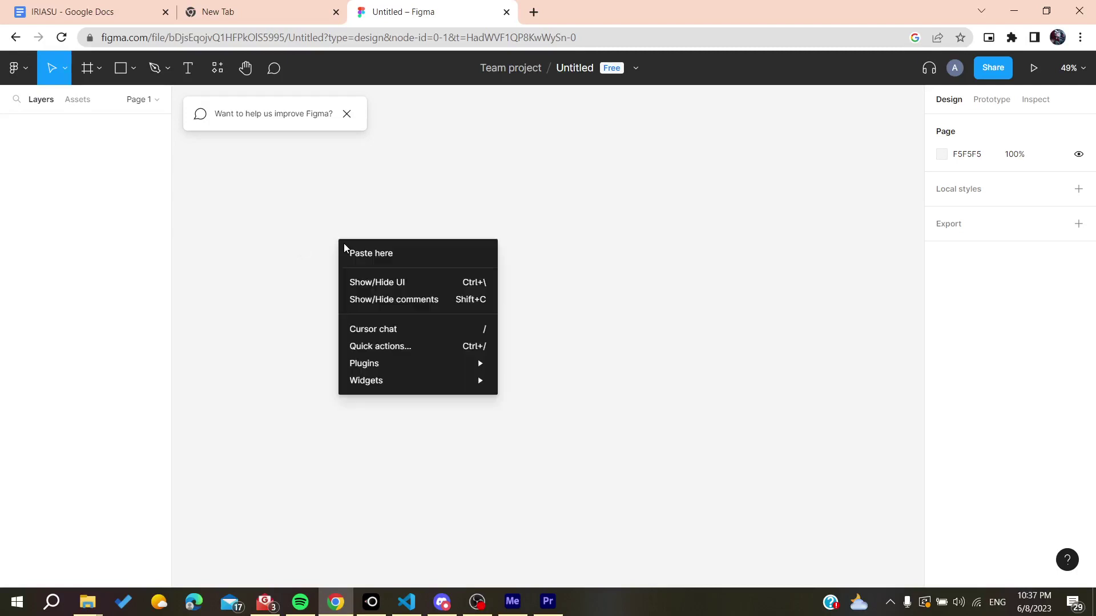
mouse_move(397, 369)
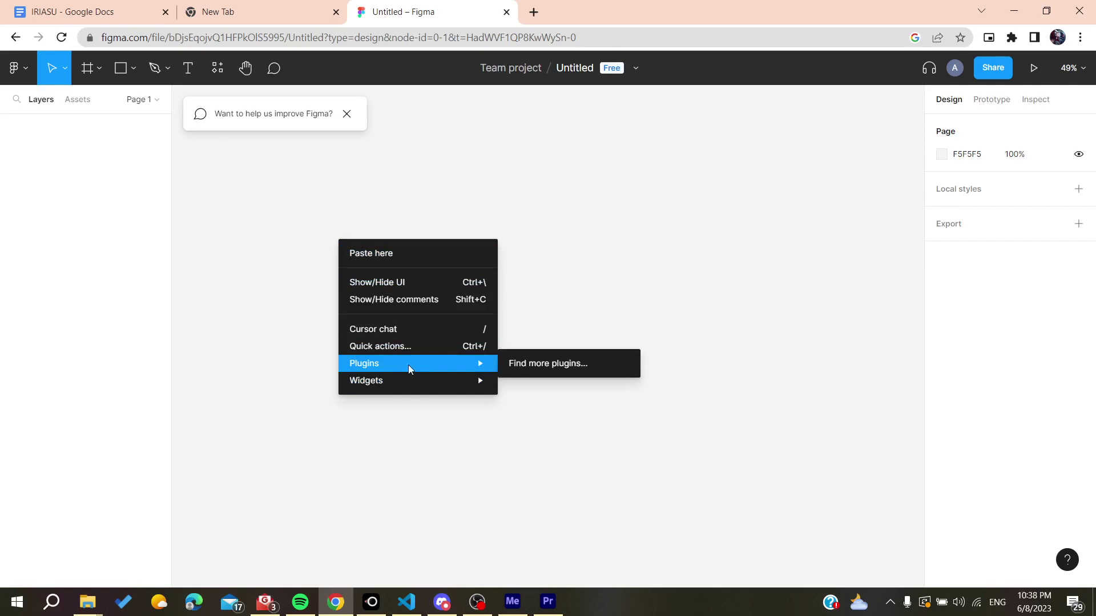
click(601, 218)
right_click(336, 278)
mouse_move(372, 397)
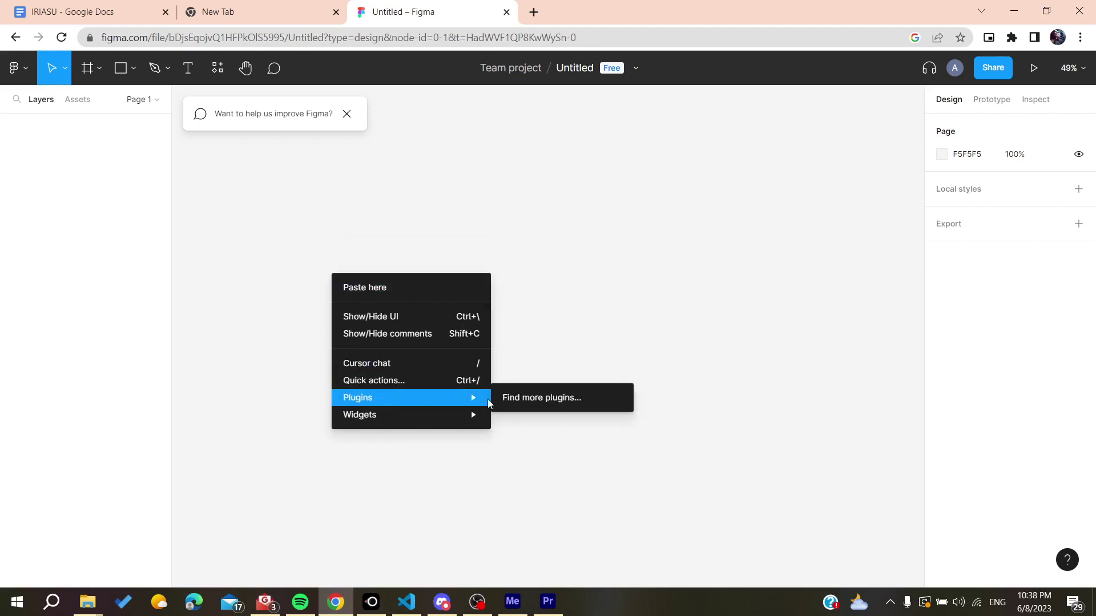
click(514, 398)
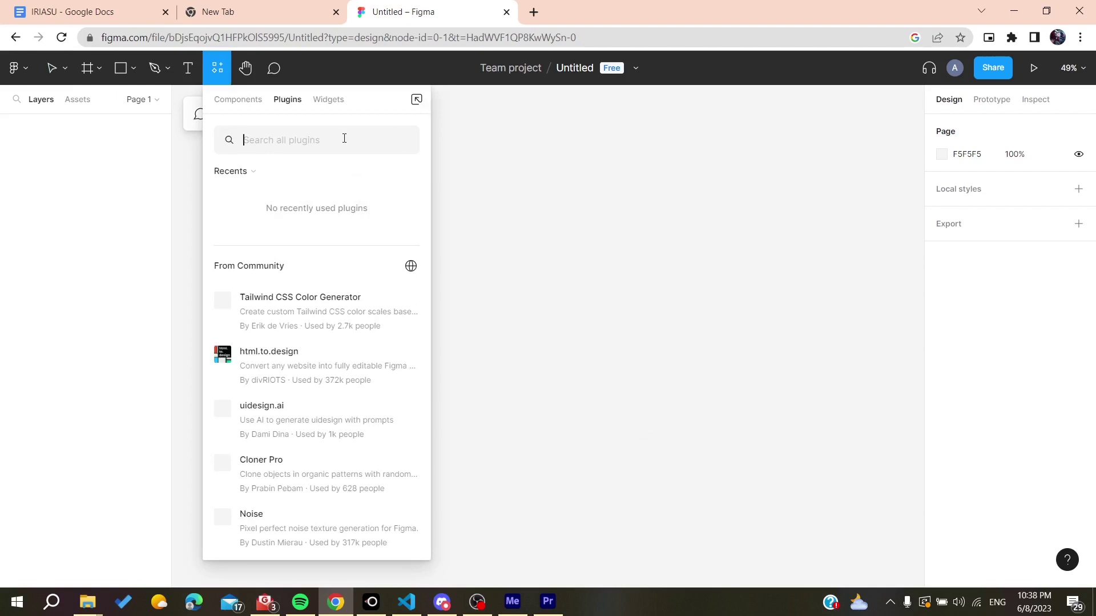
Step: Search the community plugins for 'to pa'
text(to pa)
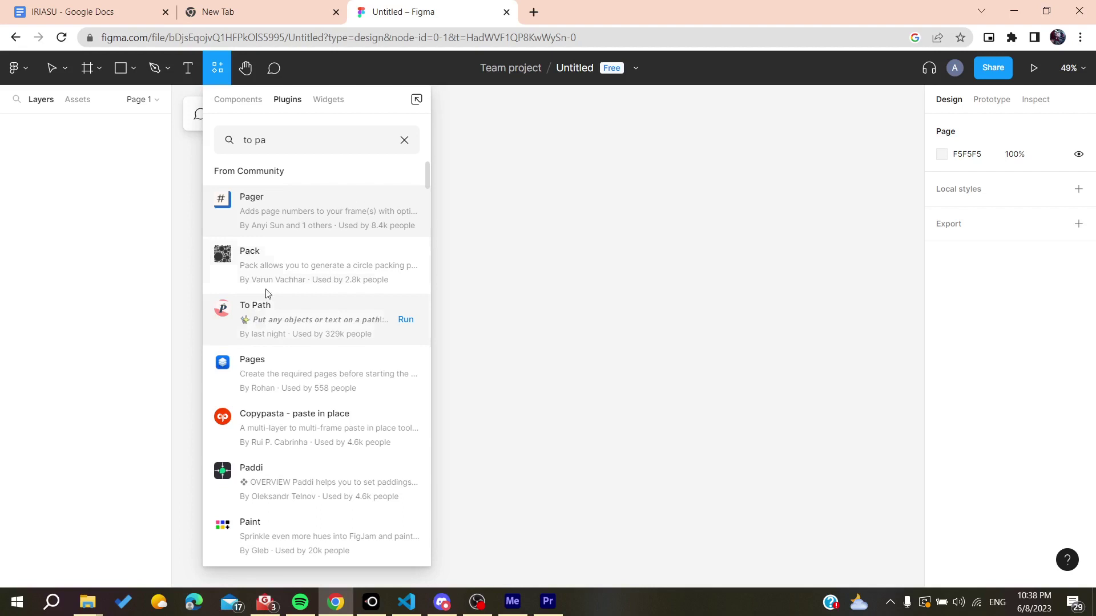
key(BackSpace)
key(BackSpace)
text(arc)
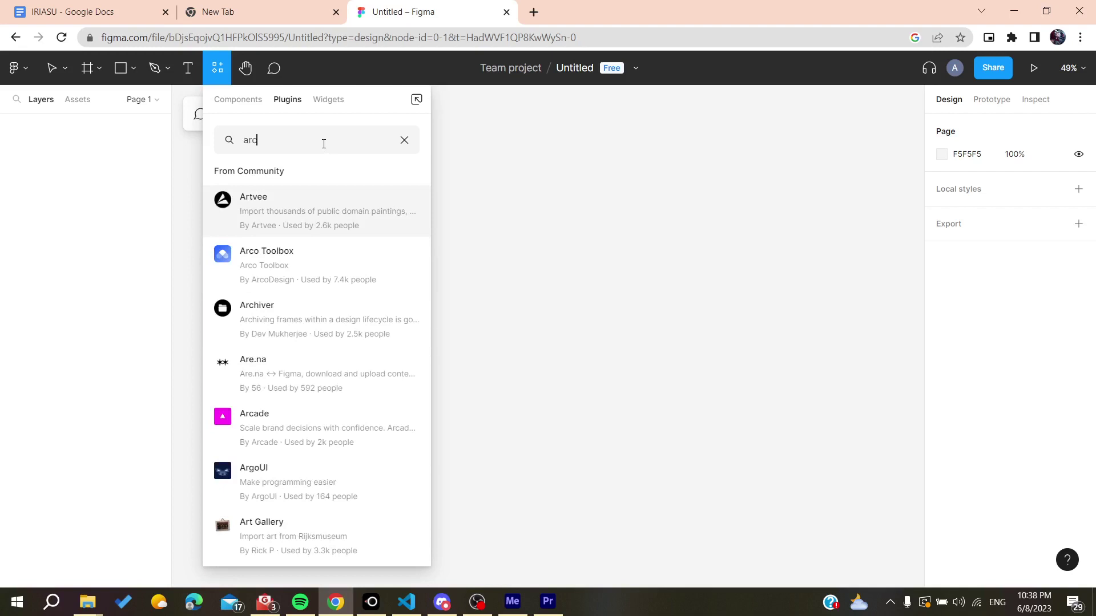
key(BackSpace)
text(t)
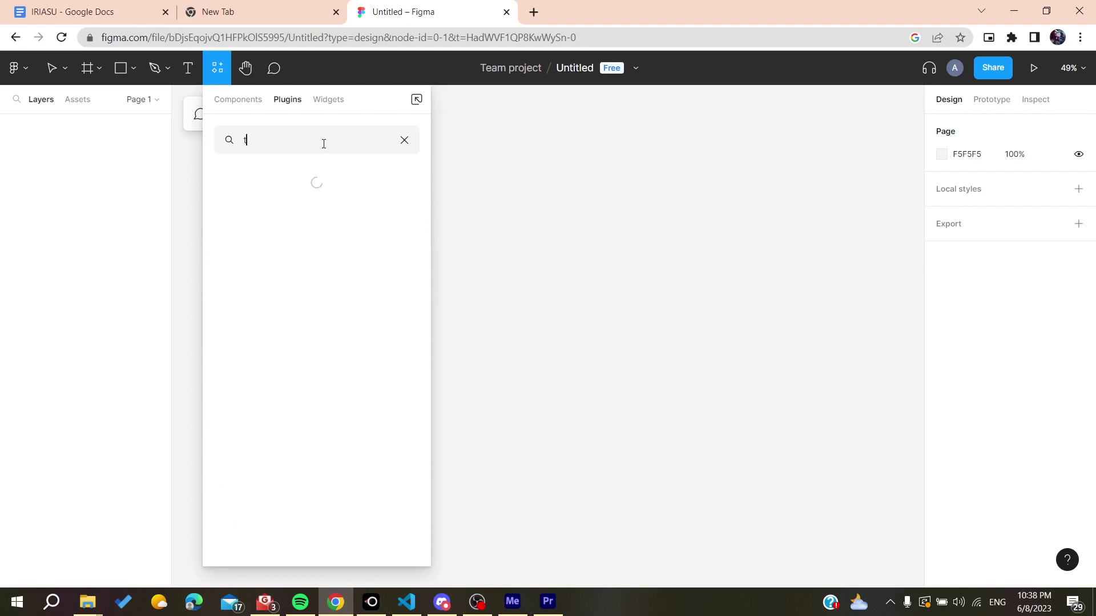
text(o pa)
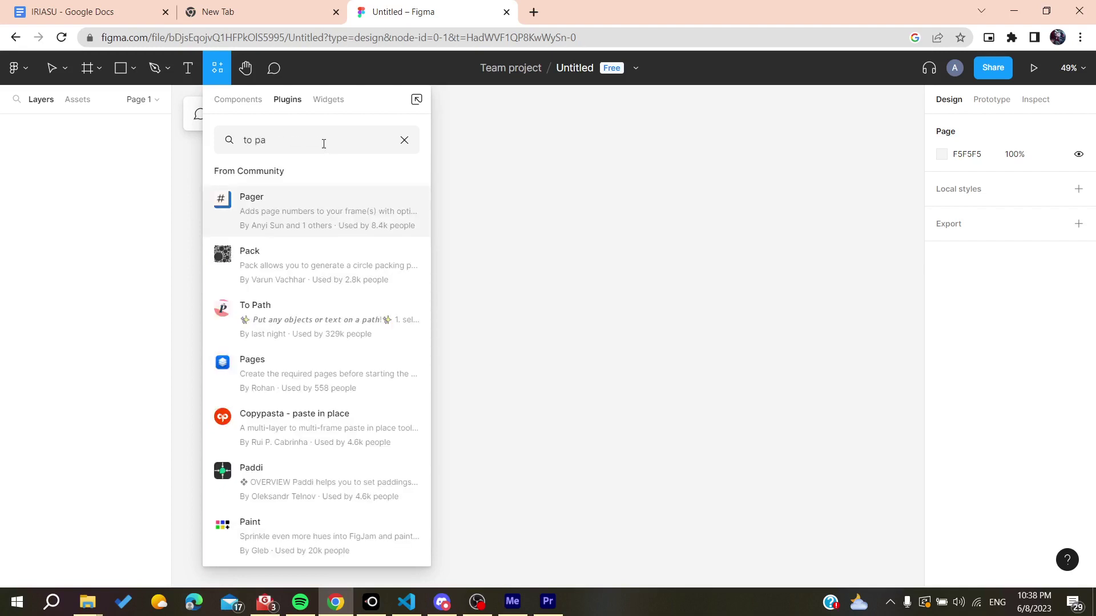
Step: Run the To Path plugin and move its window to the right of the canvas
mouse_move(276, 343)
click(406, 320)
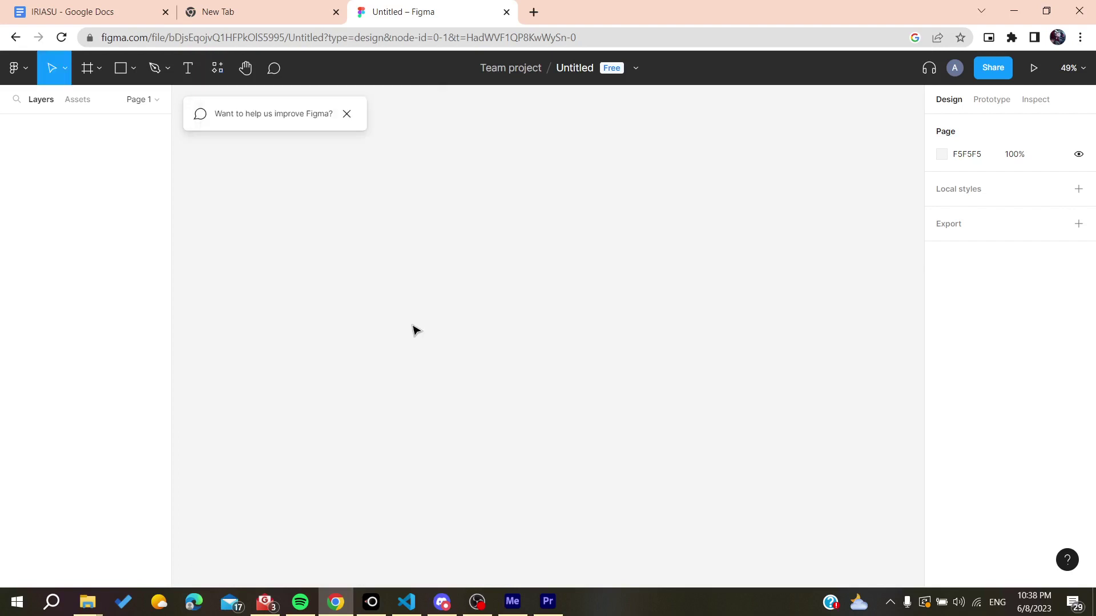
right_click(426, 257)
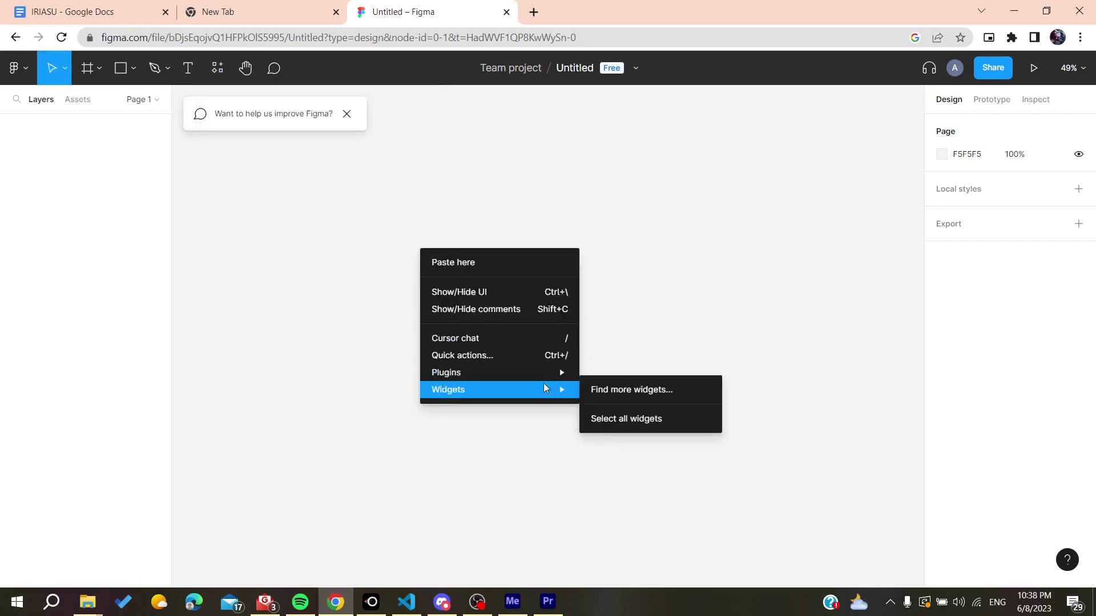
click(523, 174)
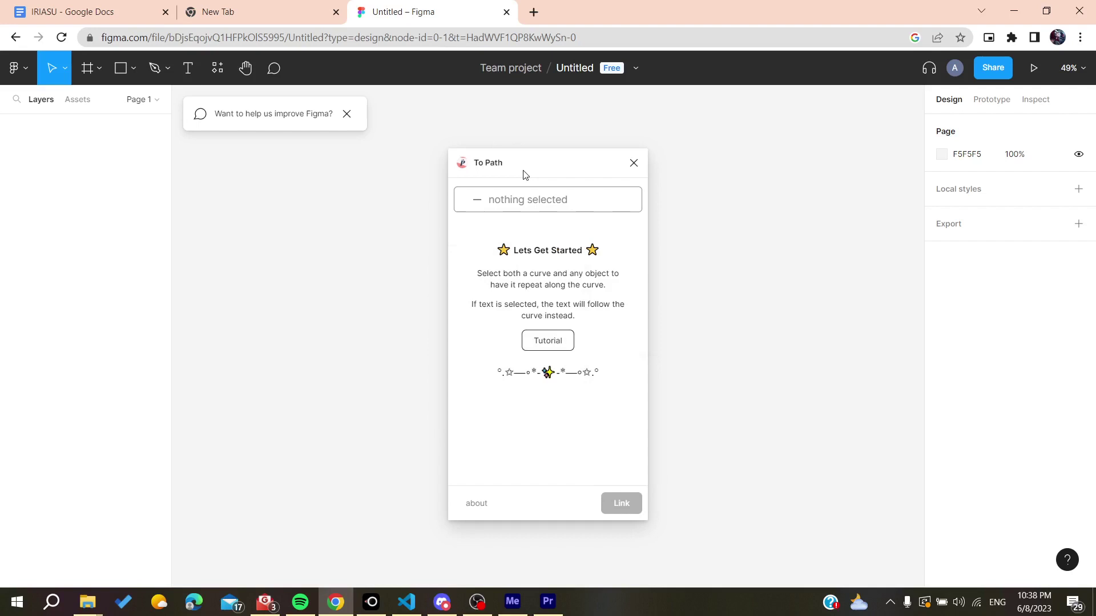
drag(521, 171, 685, 174)
Step: Open the Resources panel and switch to the Text tool
right_click(333, 247)
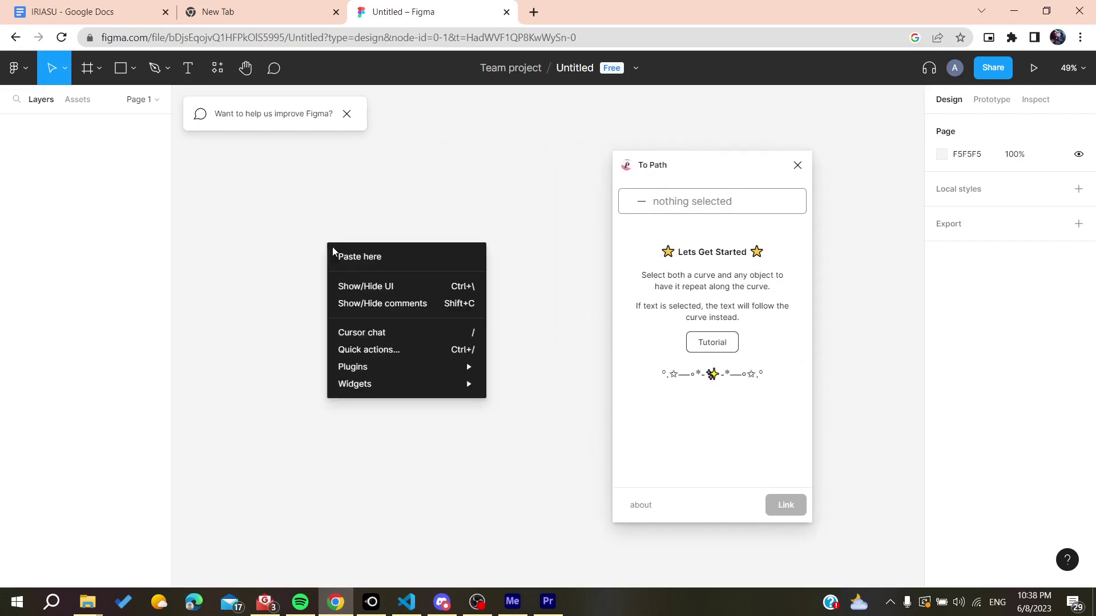
click(287, 238)
click(204, 70)
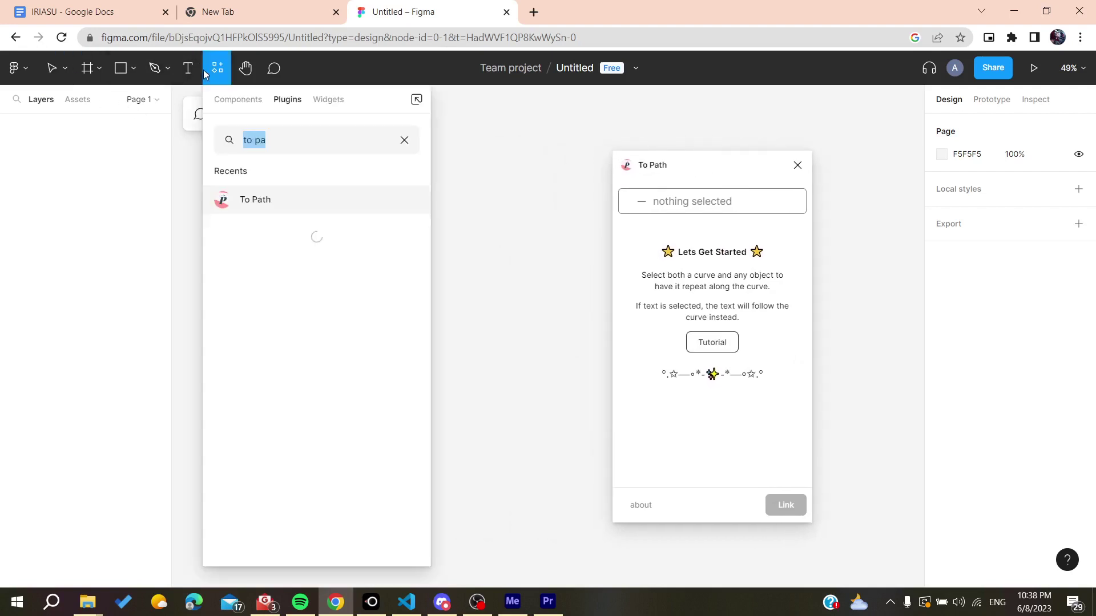
click(193, 67)
Step: Create a text box reading 'HEllo guys' at font size 20
drag(288, 186, 367, 260)
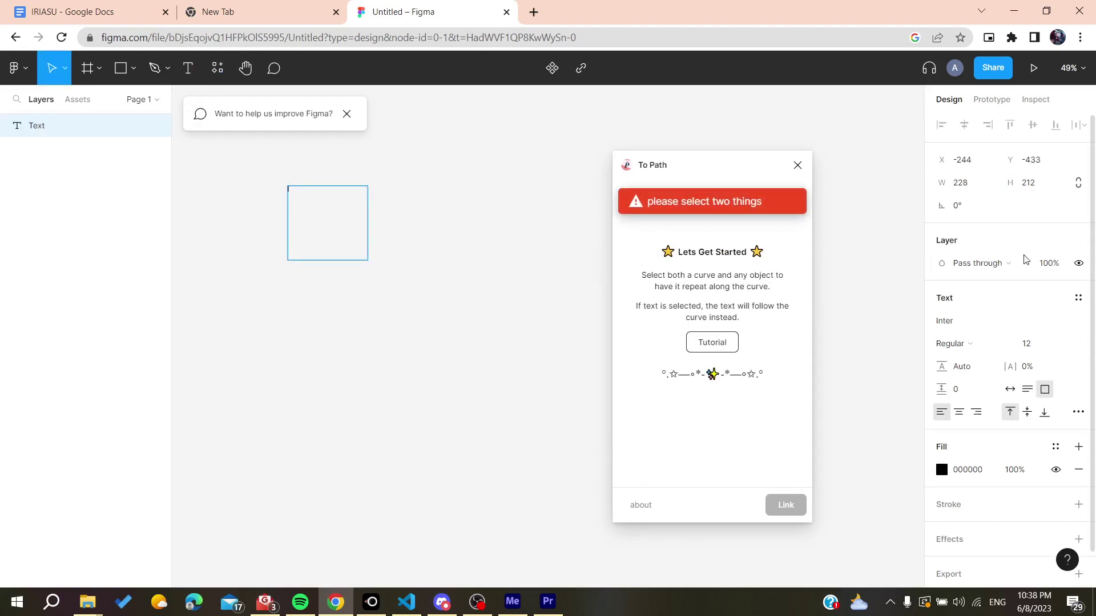
click(1060, 348)
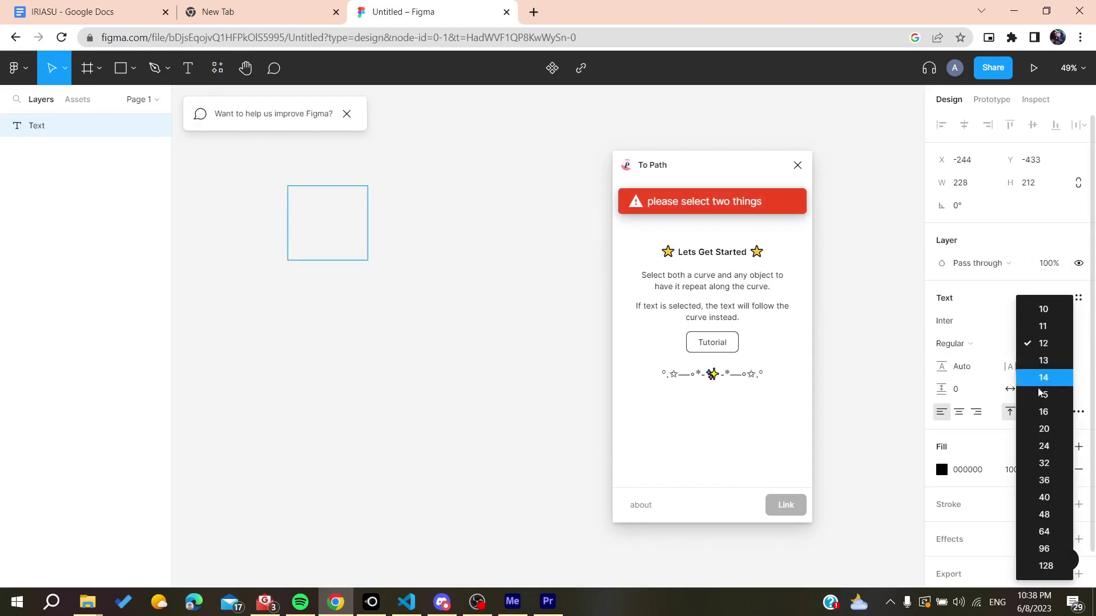
click(1046, 428)
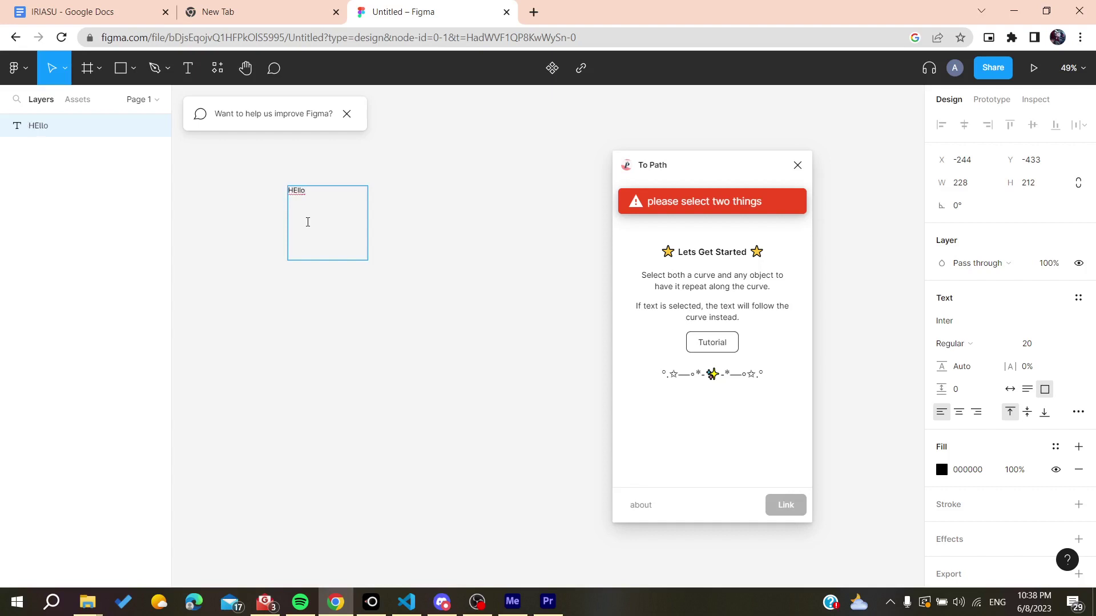
key(Escape)
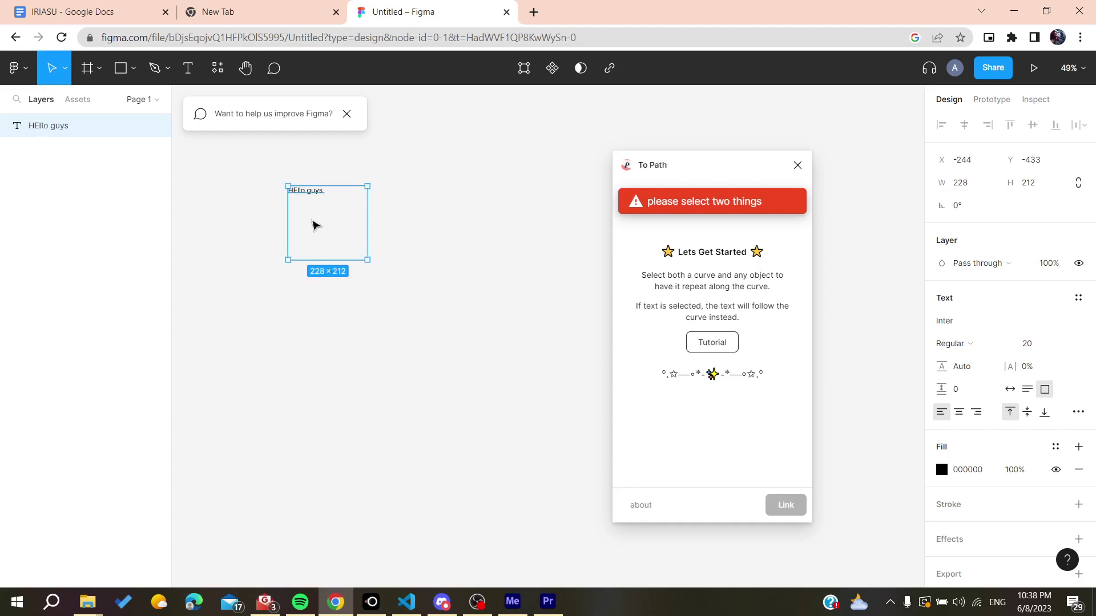
Step: Widen the text box onto one line and raise its font size to 64
drag(367, 260, 442, 205)
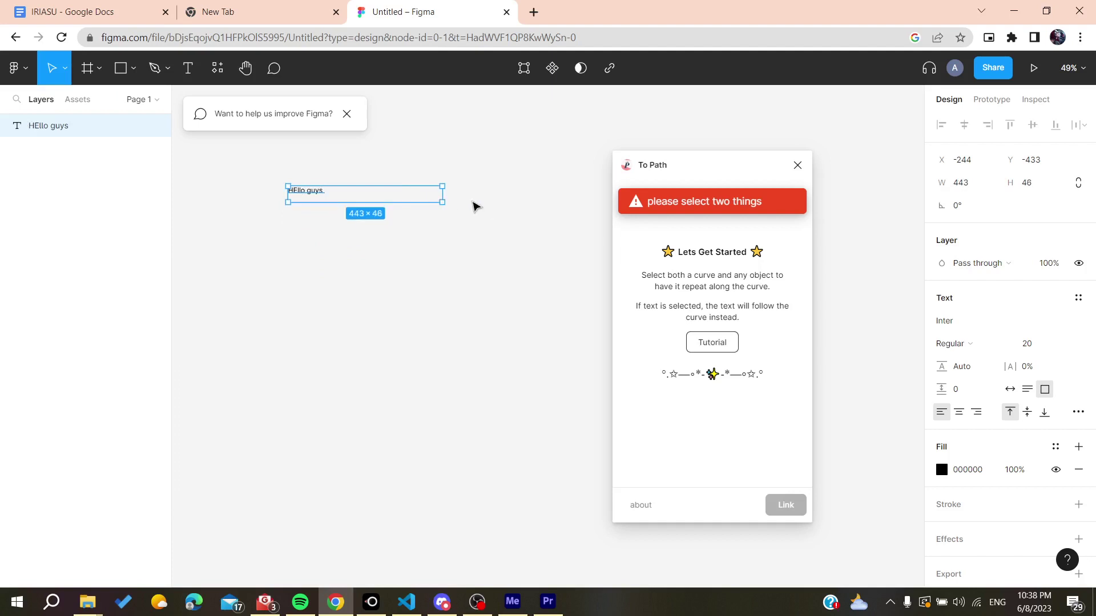
key(Escape)
double_click(320, 200)
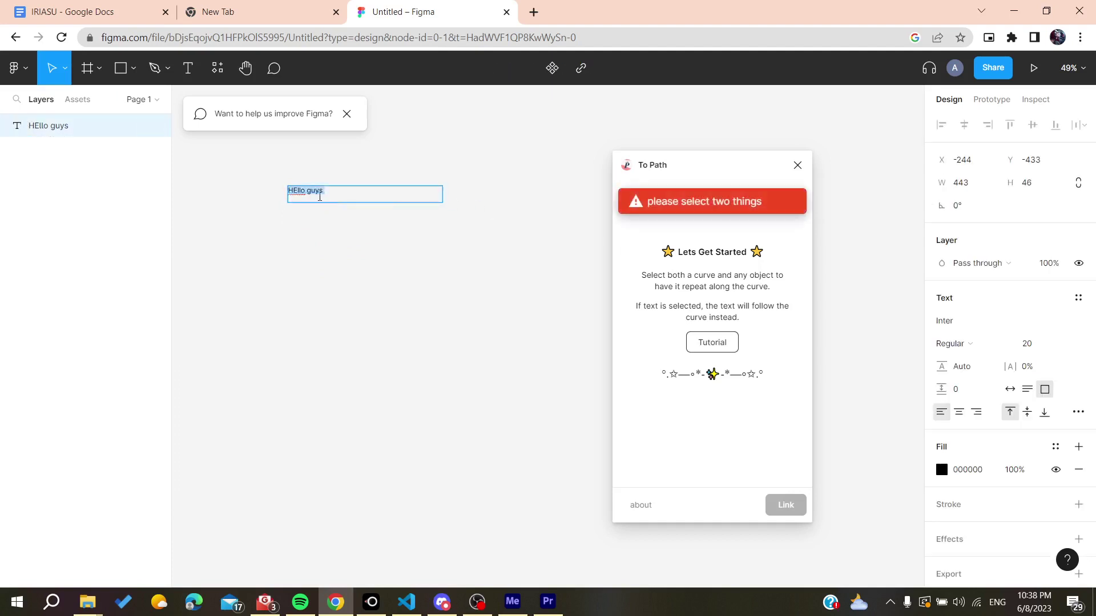
click(1065, 344)
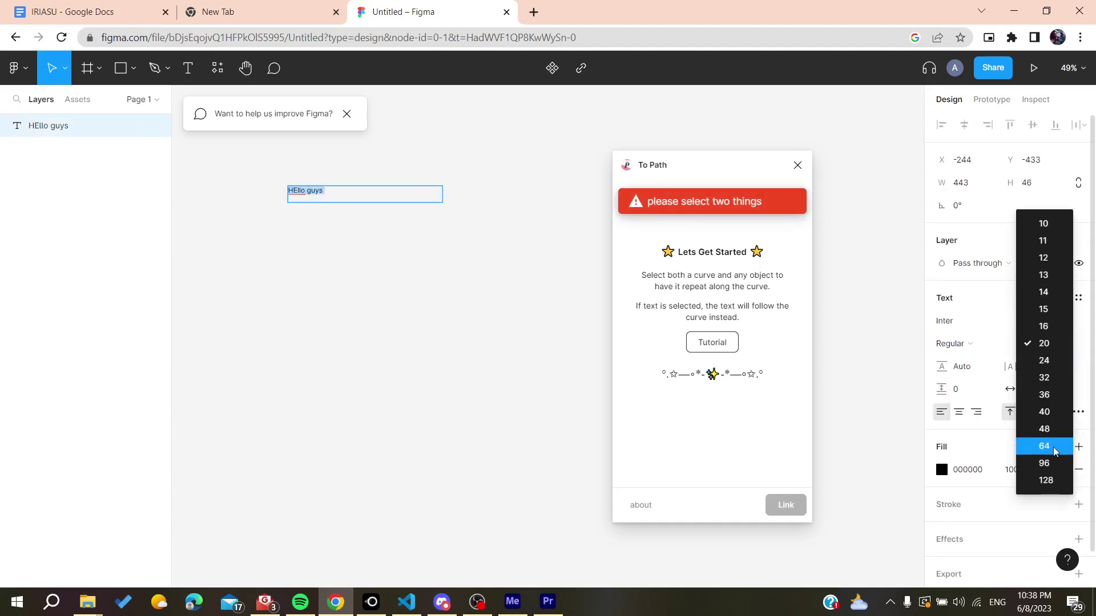
click(1046, 448)
Step: Draw an ellipse below the 'HEllo guys' text with the Ellipse tool
key(Escape)
click(287, 278)
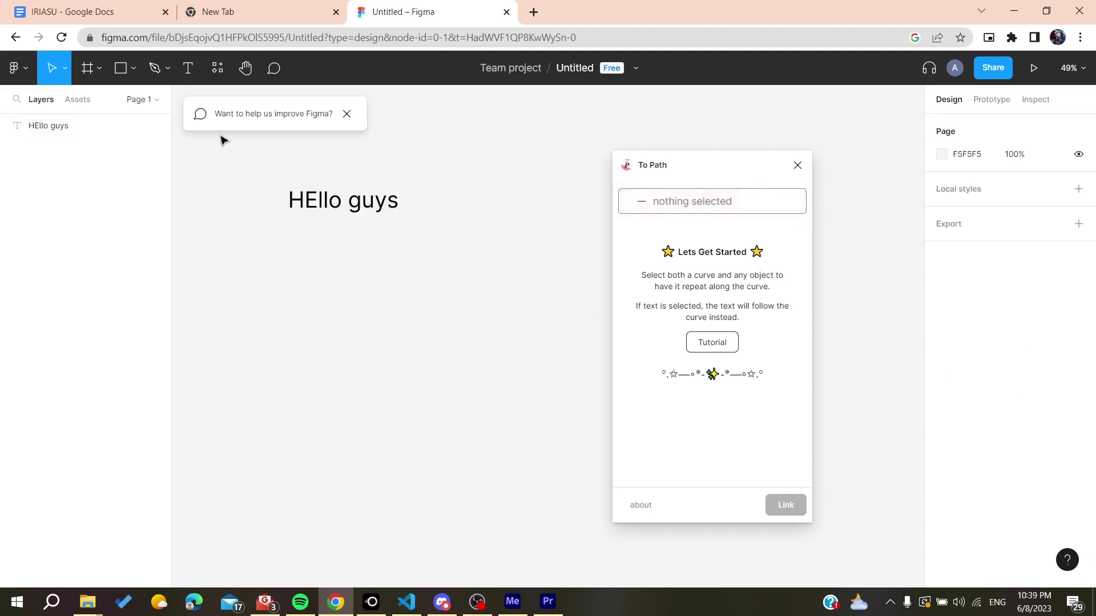
click(125, 74)
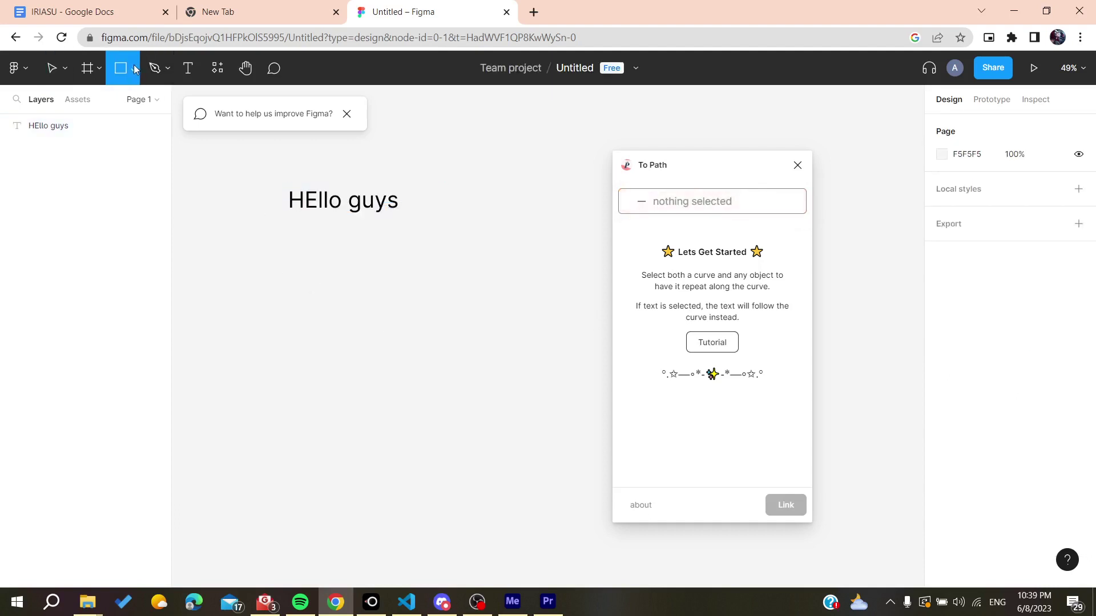
click(133, 67)
click(97, 154)
drag(256, 300, 478, 406)
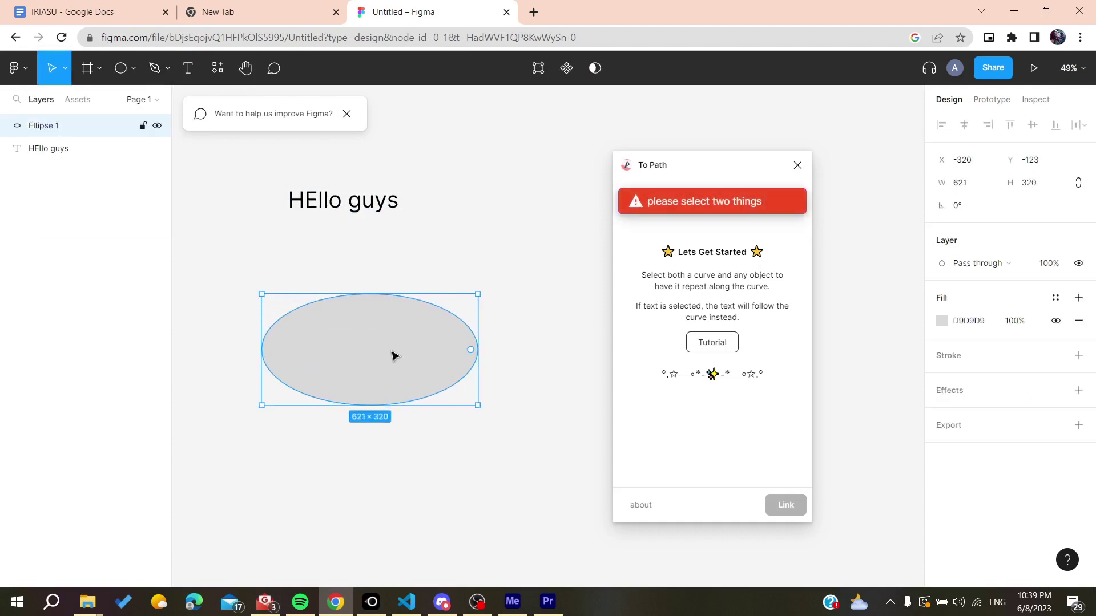
drag(393, 355, 386, 330)
Step: Centre the text above the ellipse and marquee-select both
click(477, 234)
drag(367, 212, 380, 239)
click(261, 265)
drag(236, 204, 479, 404)
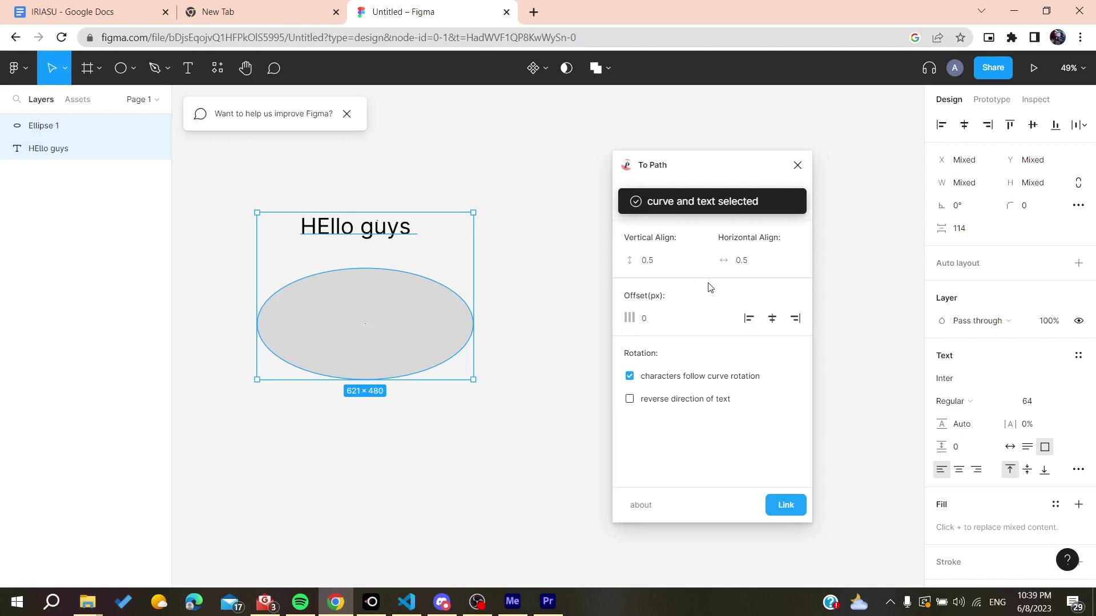
Step: Try Link in To Path and nudge Vertical Align up, then back to 0.5
click(785, 510)
click(704, 258)
click(704, 264)
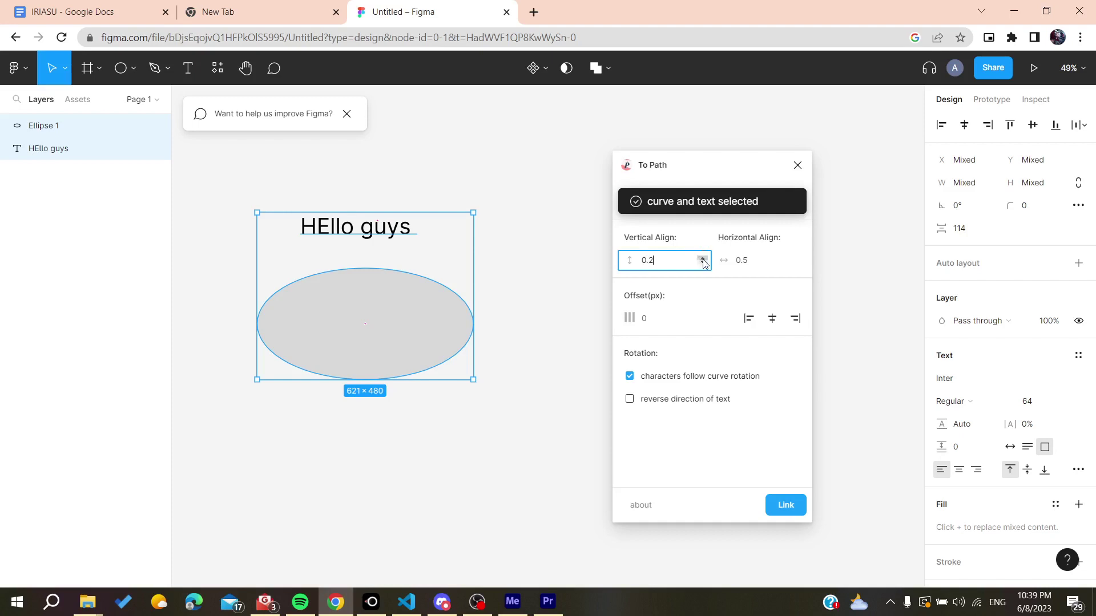
click(749, 317)
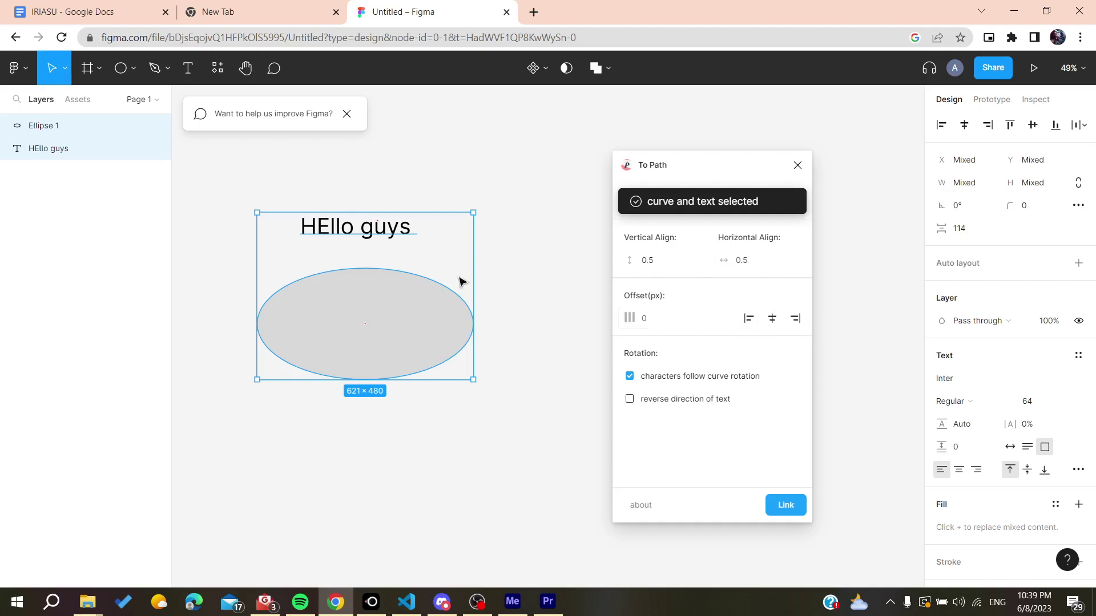
Step: Move the text and ellipse lower, then marquee-select both again
drag(345, 233, 346, 255)
click(347, 257)
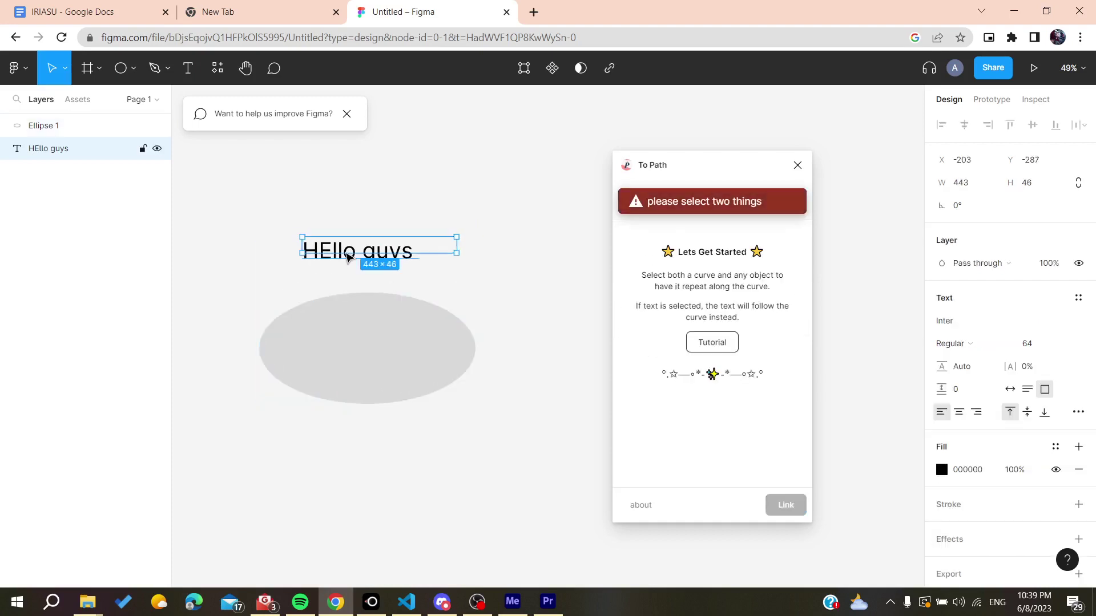
click(362, 325)
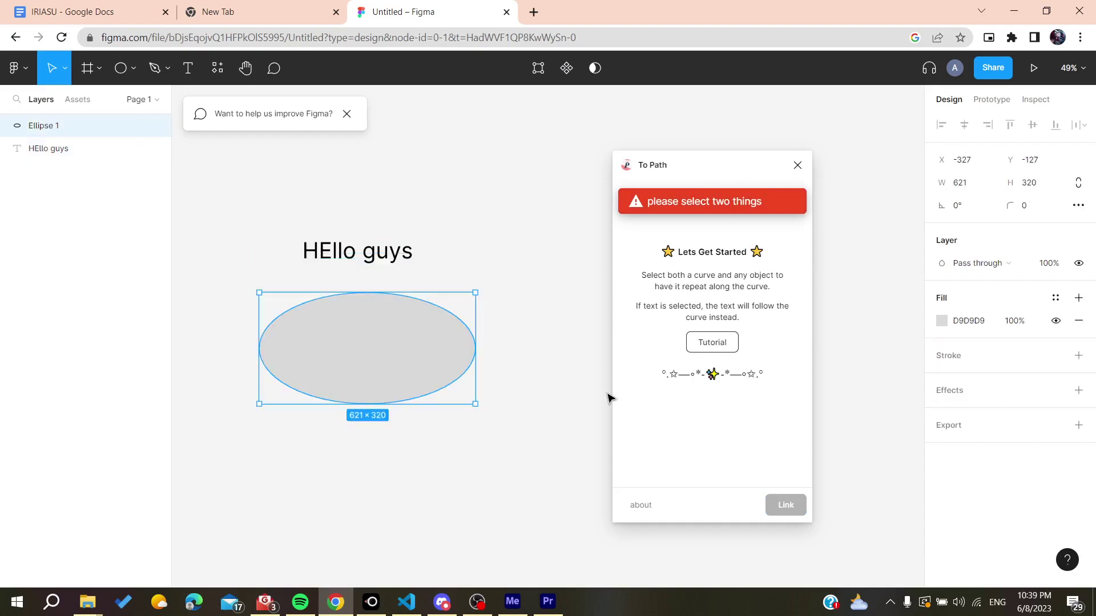
drag(257, 210, 456, 476)
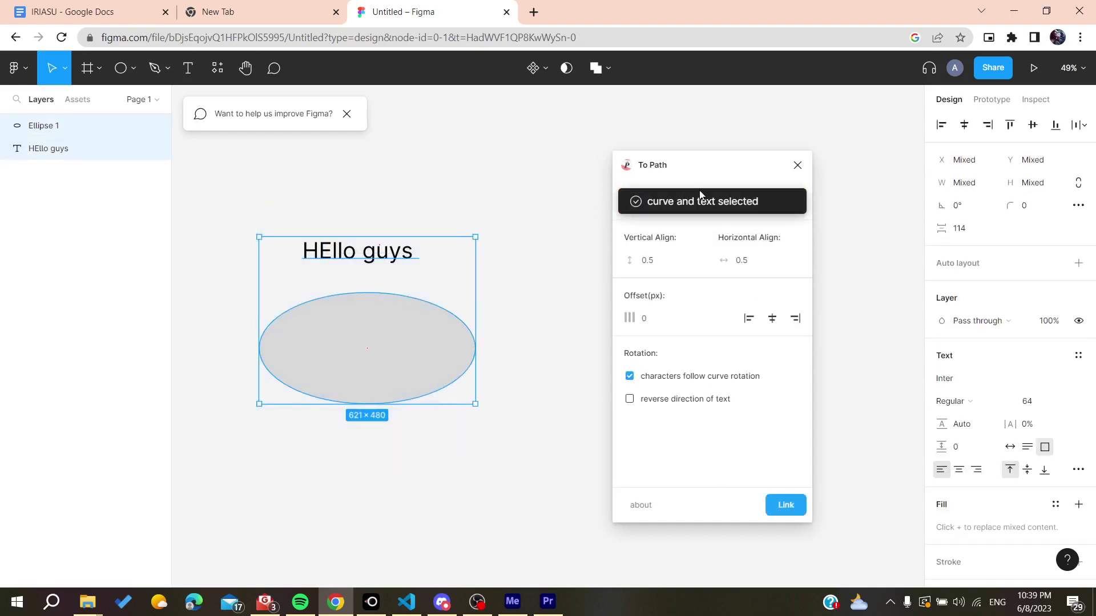
drag(619, 203, 762, 318)
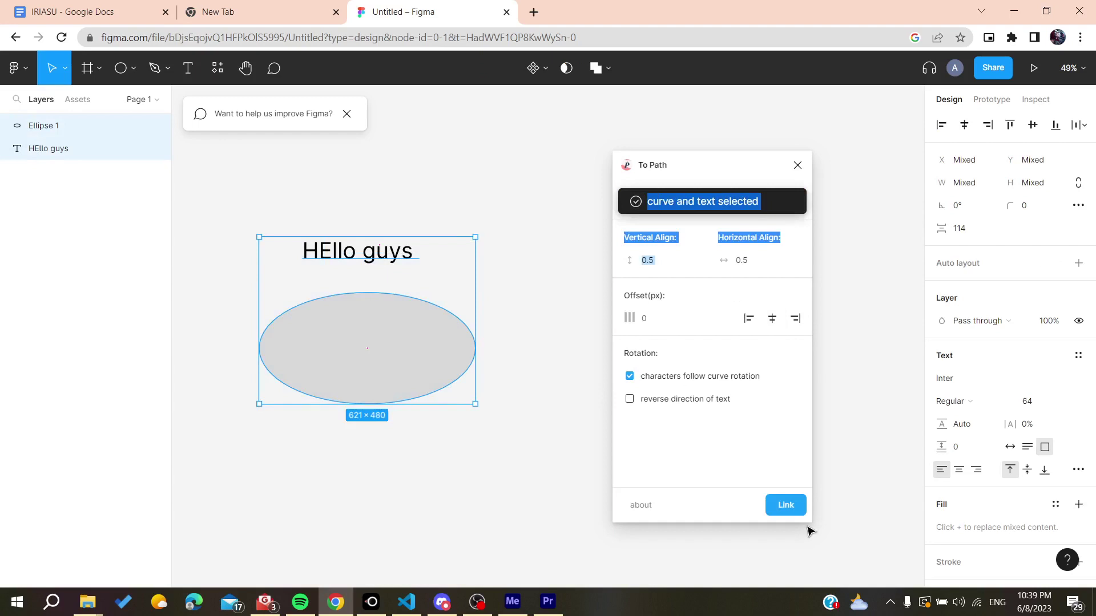
Step: Link the text to the ellipse and move the linked group lower
click(786, 505)
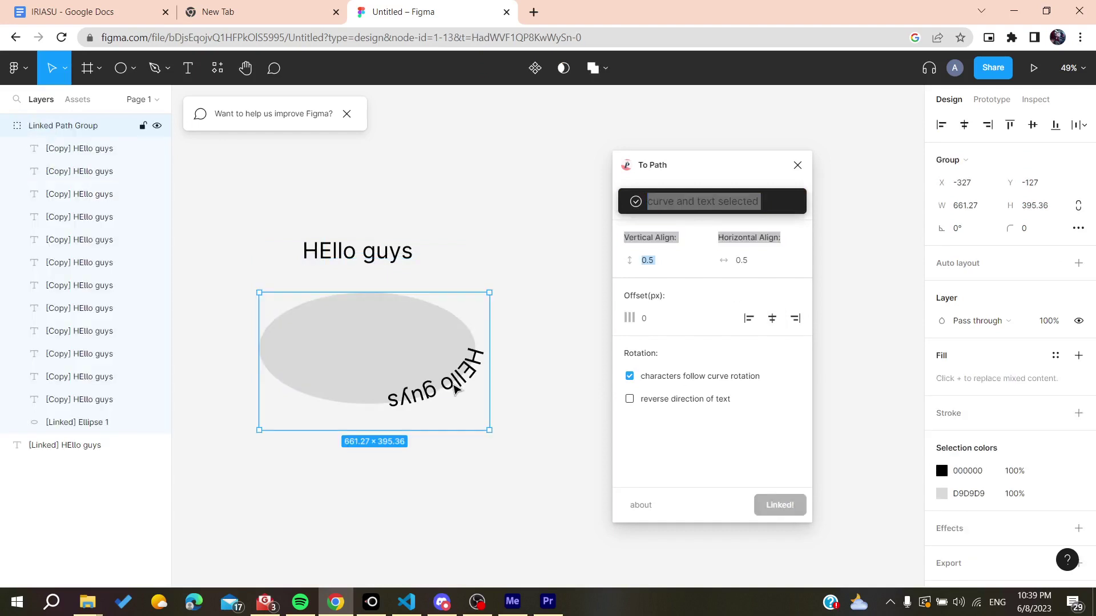
click(464, 381)
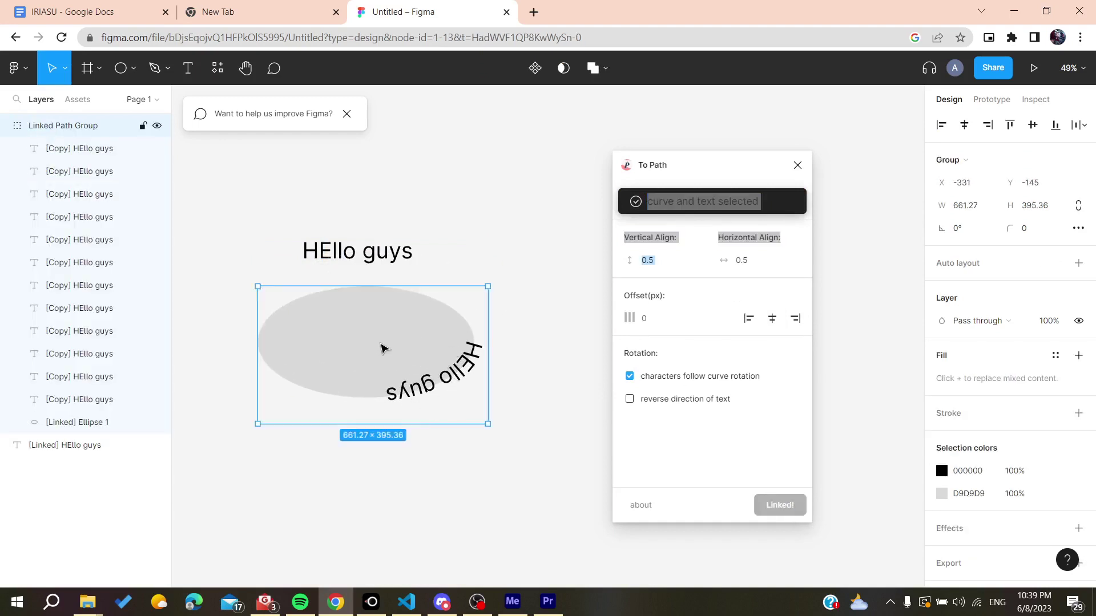
drag(384, 347, 379, 371)
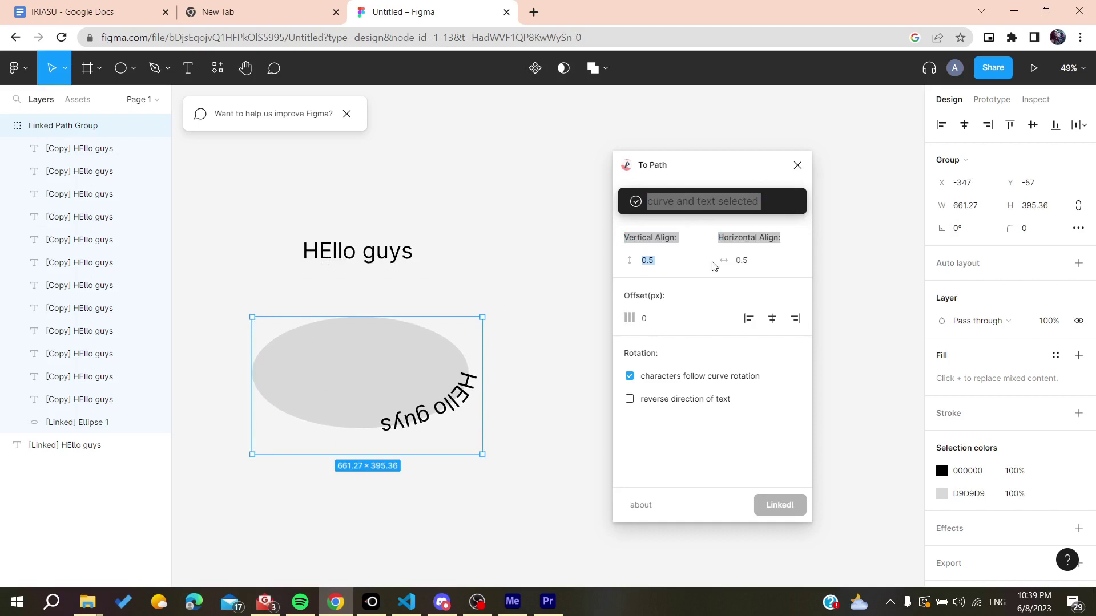
Step: Set To Path Vertical Align to 0.3 and Horizontal Align to 0.8
text(0)
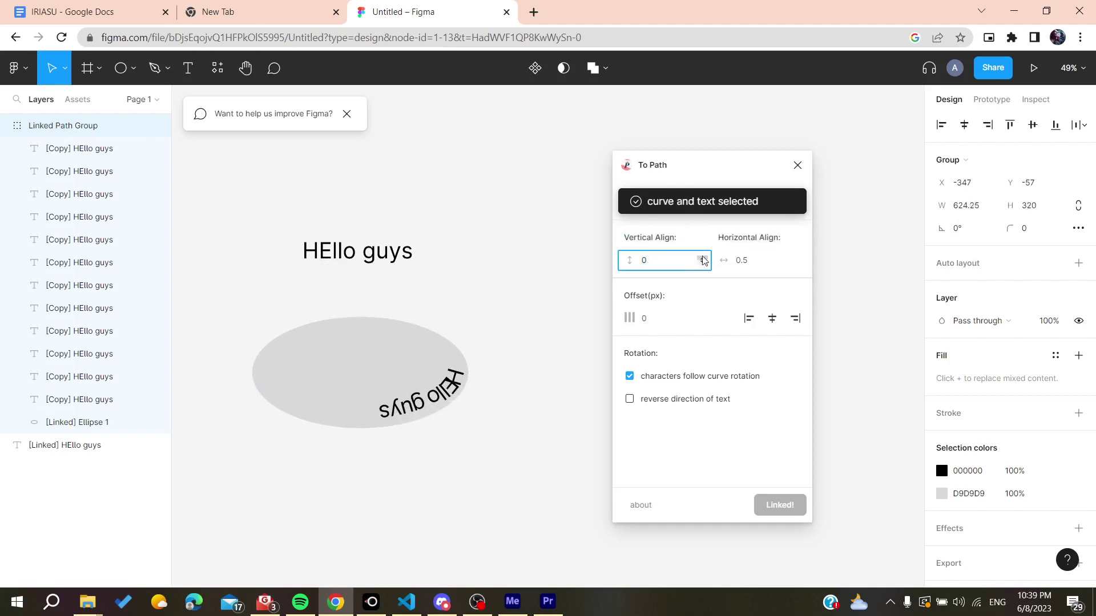
click(702, 258)
click(703, 258)
click(702, 258)
click(797, 258)
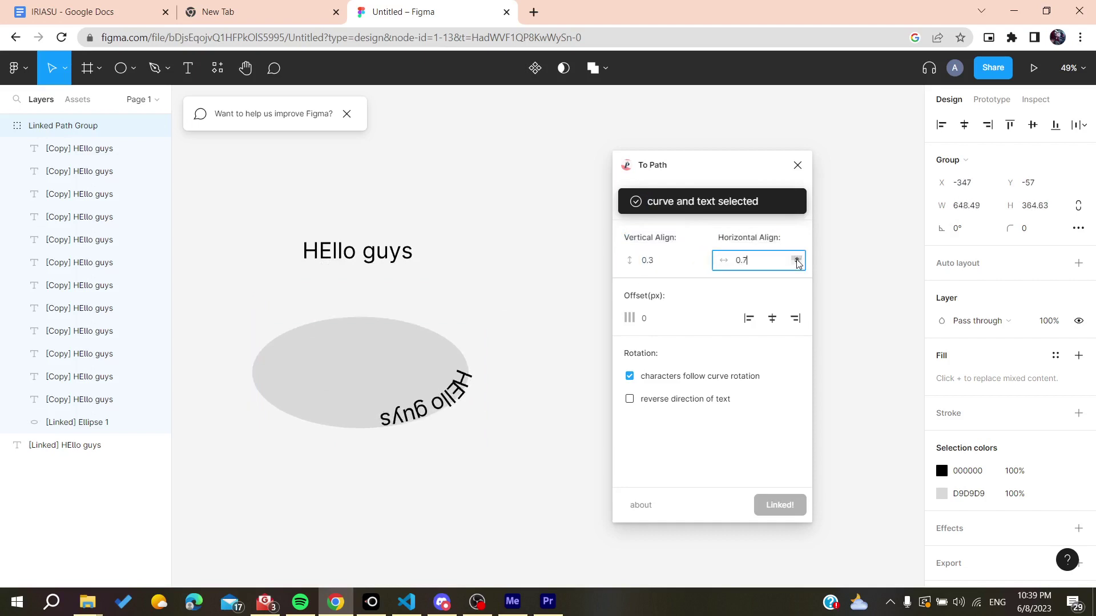
click(797, 258)
click(797, 258)
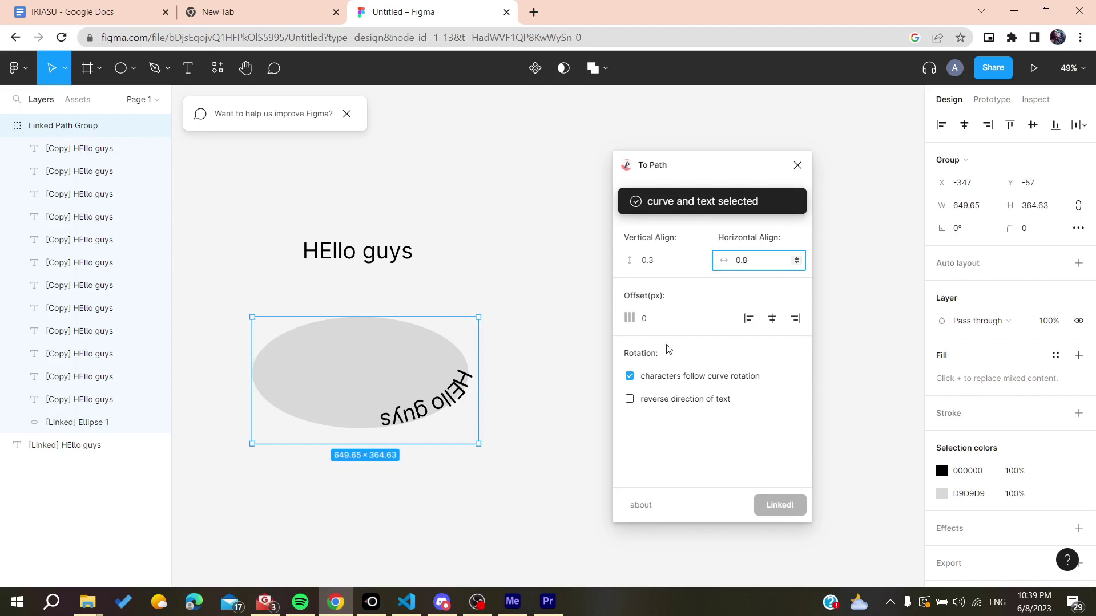
Step: Raise the offset to 21, right-align it to the ellipse's top, and toggle curve rotation off and on
click(724, 327)
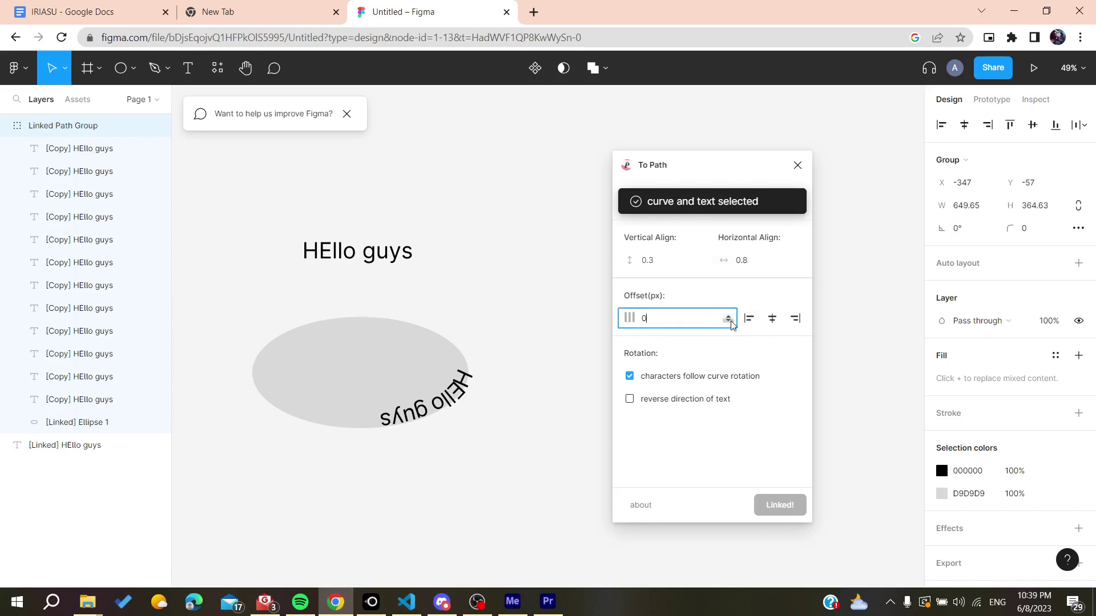
click(729, 316)
click(730, 317)
click(729, 317)
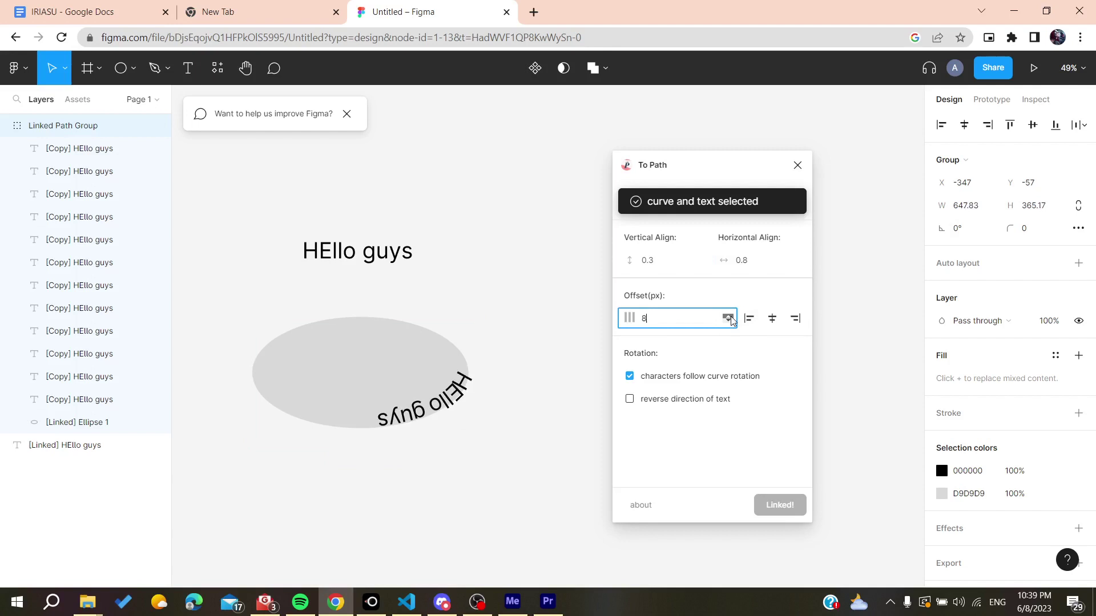
click(729, 316)
click(728, 315)
click(728, 316)
click(728, 315)
click(728, 315)
click(728, 315)
click(728, 316)
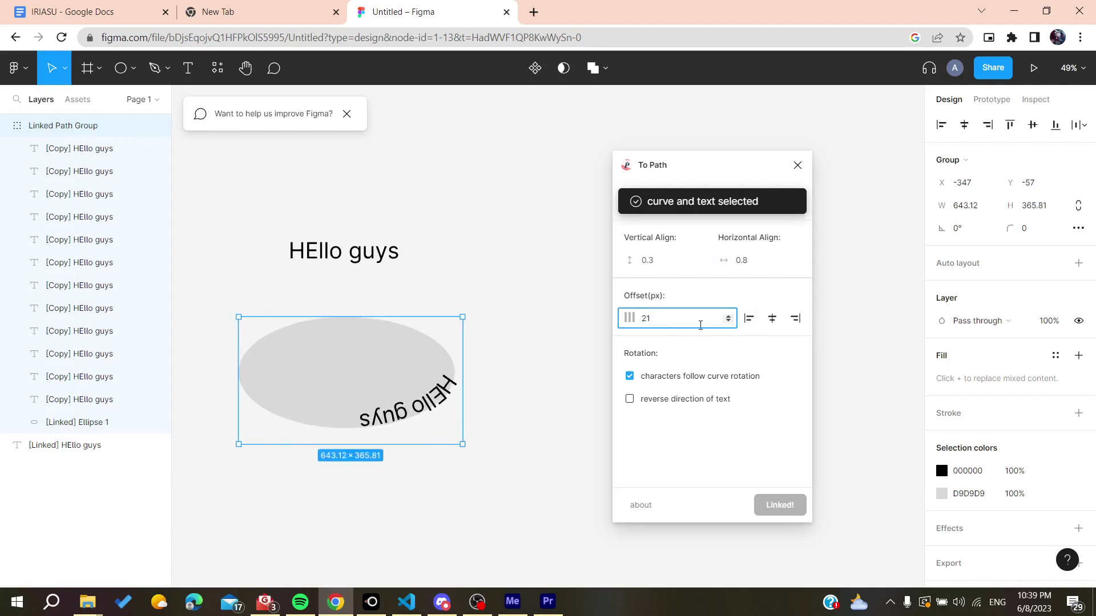
click(795, 317)
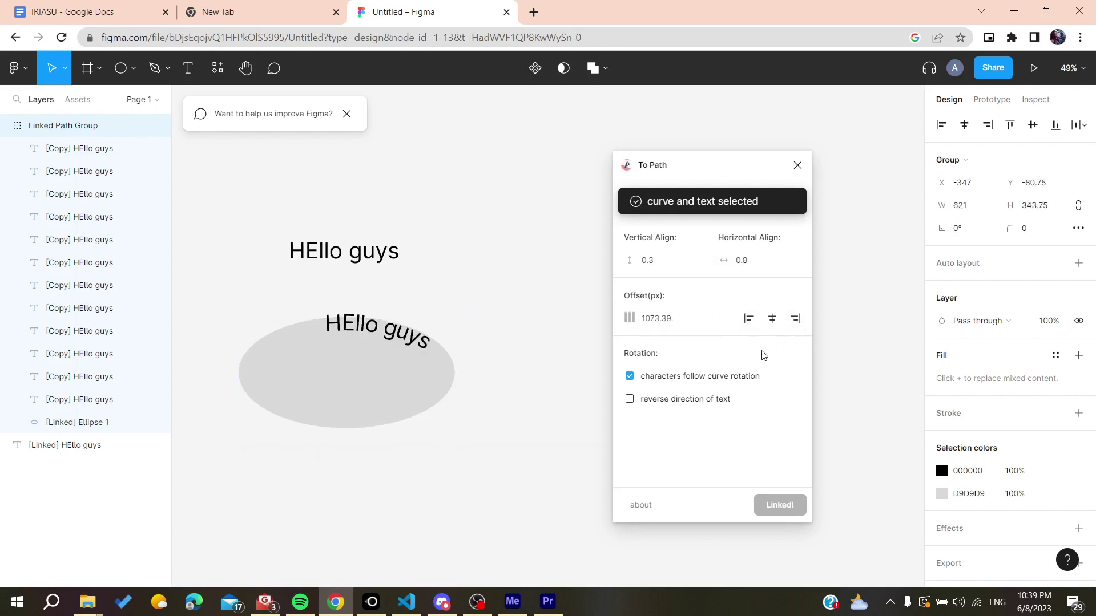
click(630, 377)
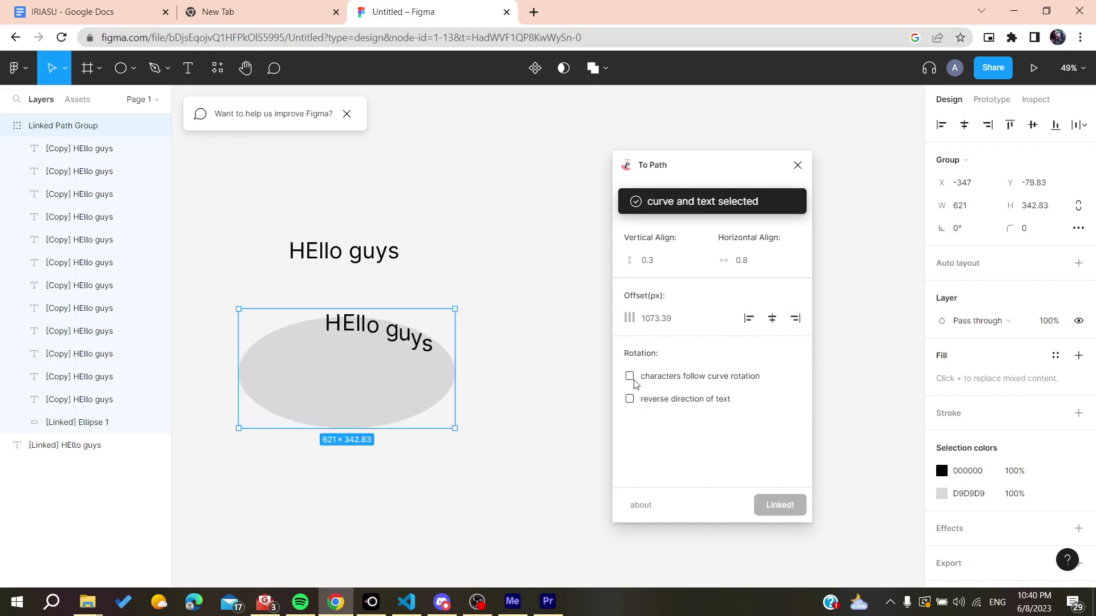
click(630, 377)
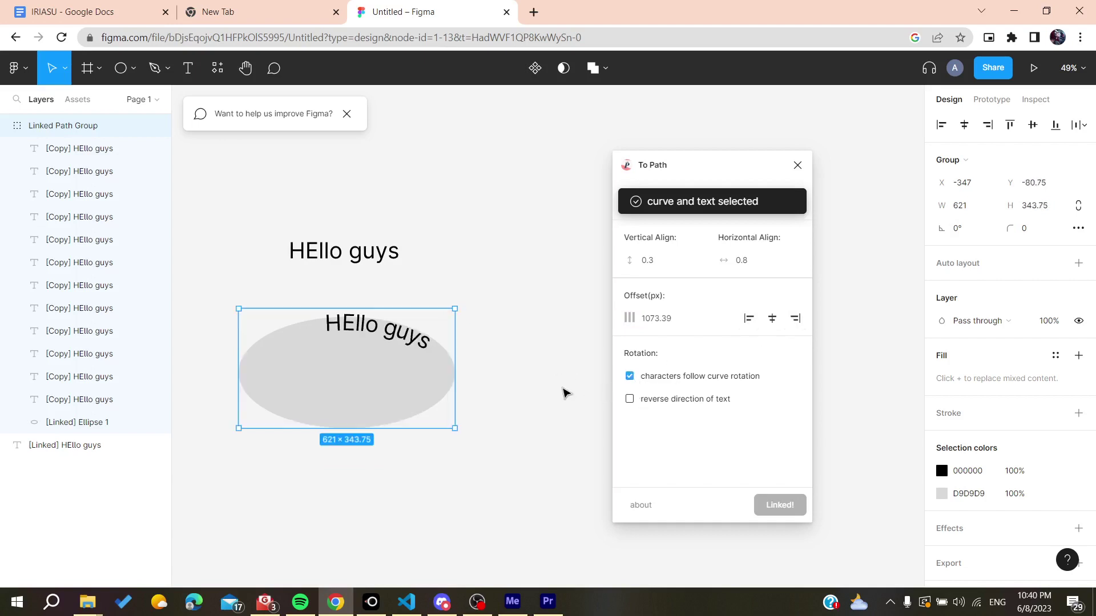